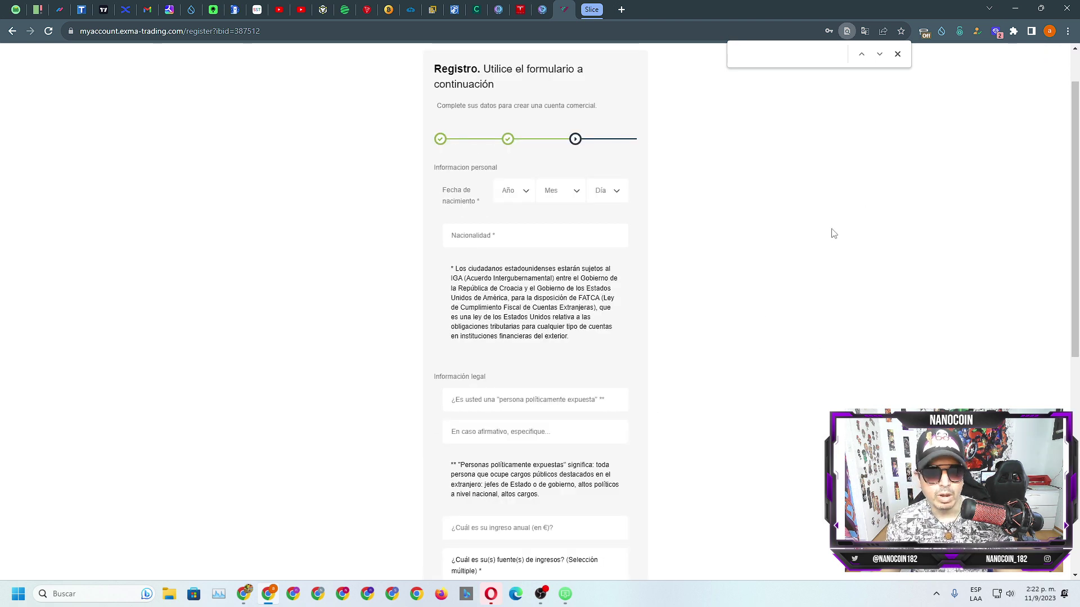
Step: Answer No to the politically exposed person question on the registration form
{"action": "scroll", "coordinate": [842, 227], "scroll_direction": "up", "scroll_amount": 1}
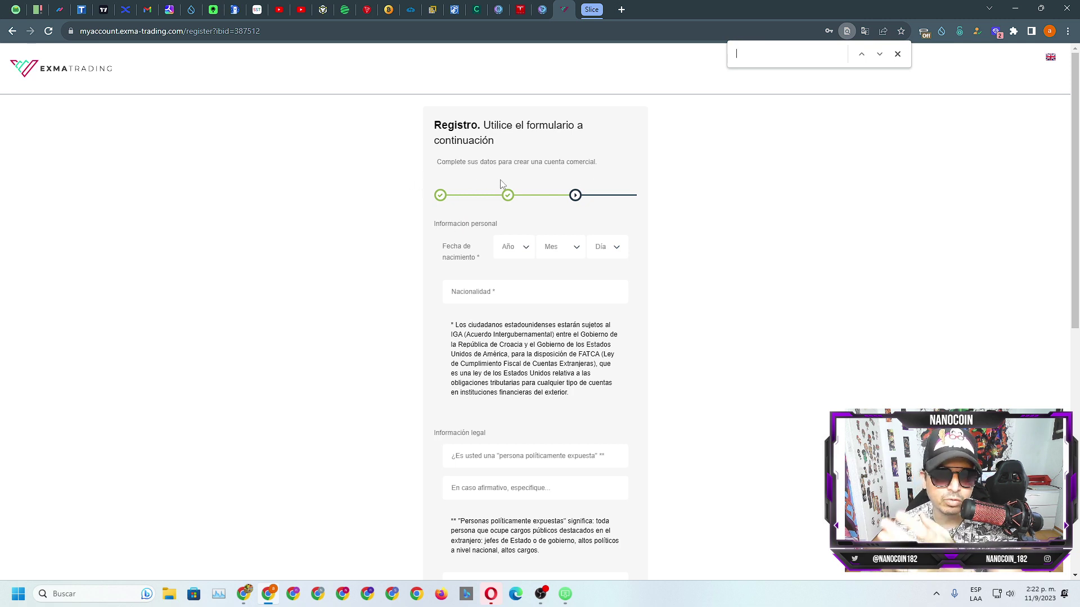
{"action": "scroll", "coordinate": [453, 274], "scroll_direction": "down", "scroll_amount": 2}
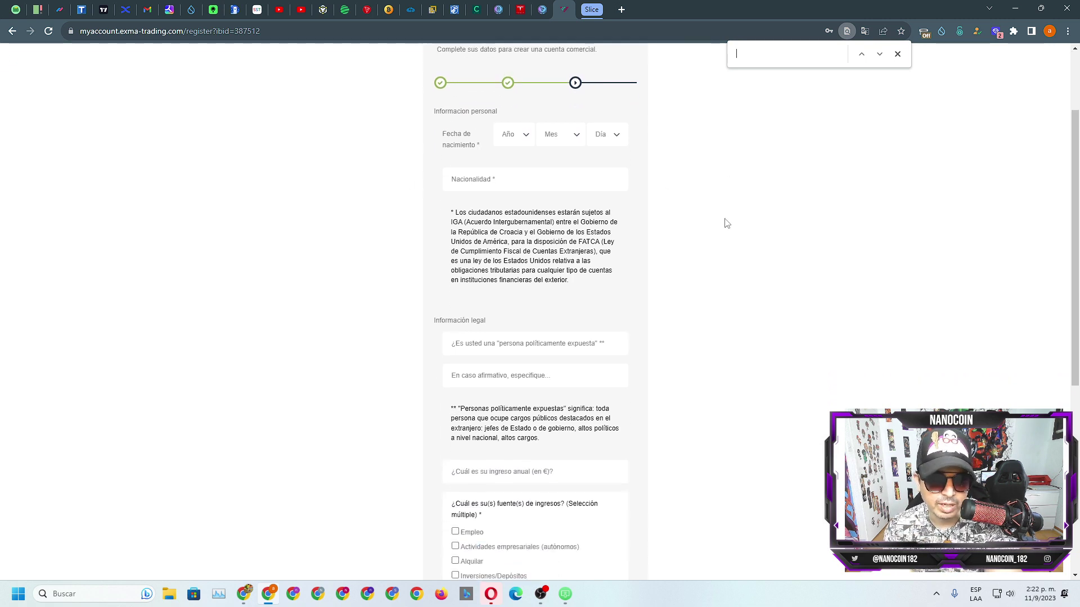
{"action": "scroll", "coordinate": [444, 193], "scroll_direction": "down", "scroll_amount": 2}
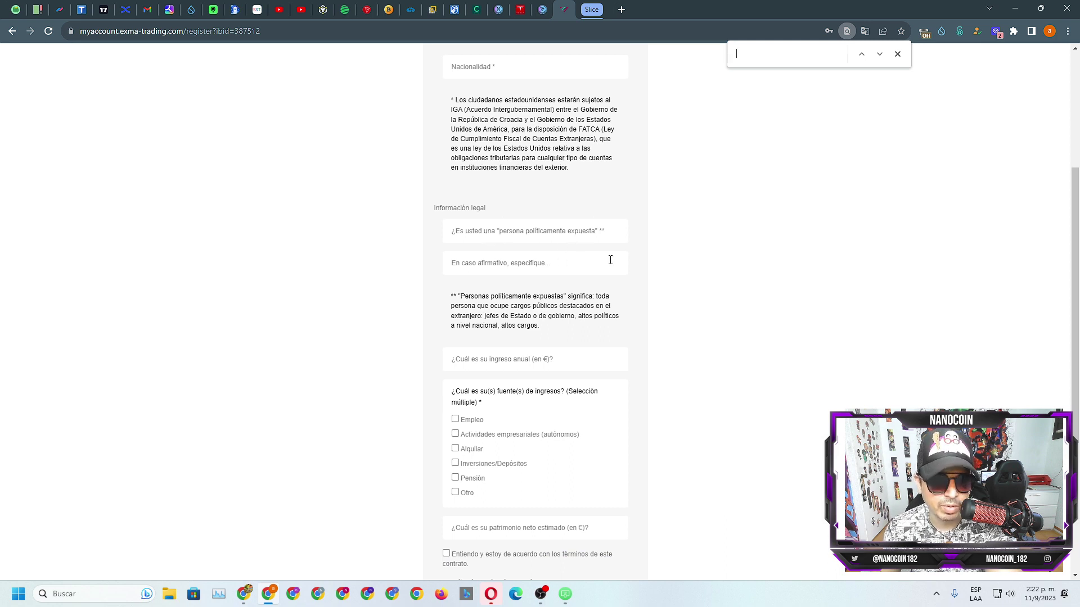
{"action": "left_click", "coordinate": [495, 234]}
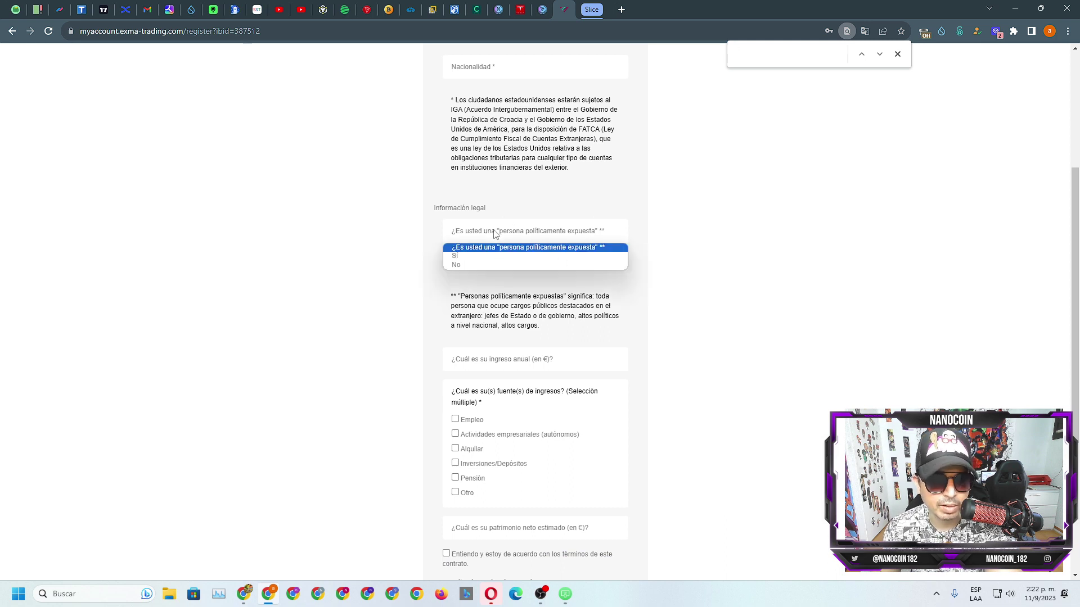
{"action": "left_click", "coordinate": [467, 264]}
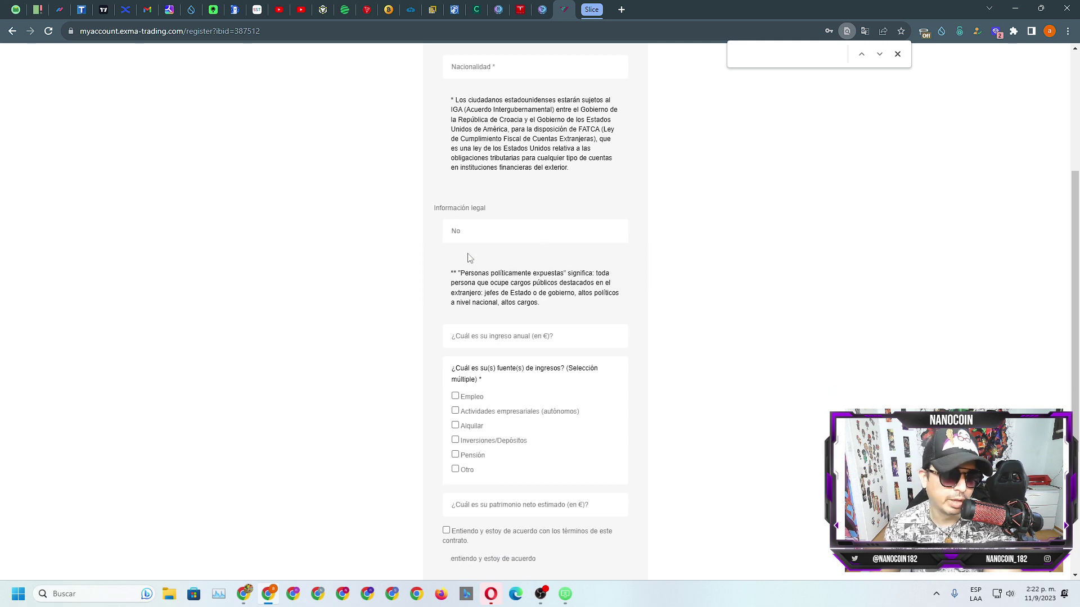
Step: Agree to the contract terms and submit the registration with Entregar
{"action": "scroll", "coordinate": [658, 237], "scroll_direction": "down", "scroll_amount": 1}
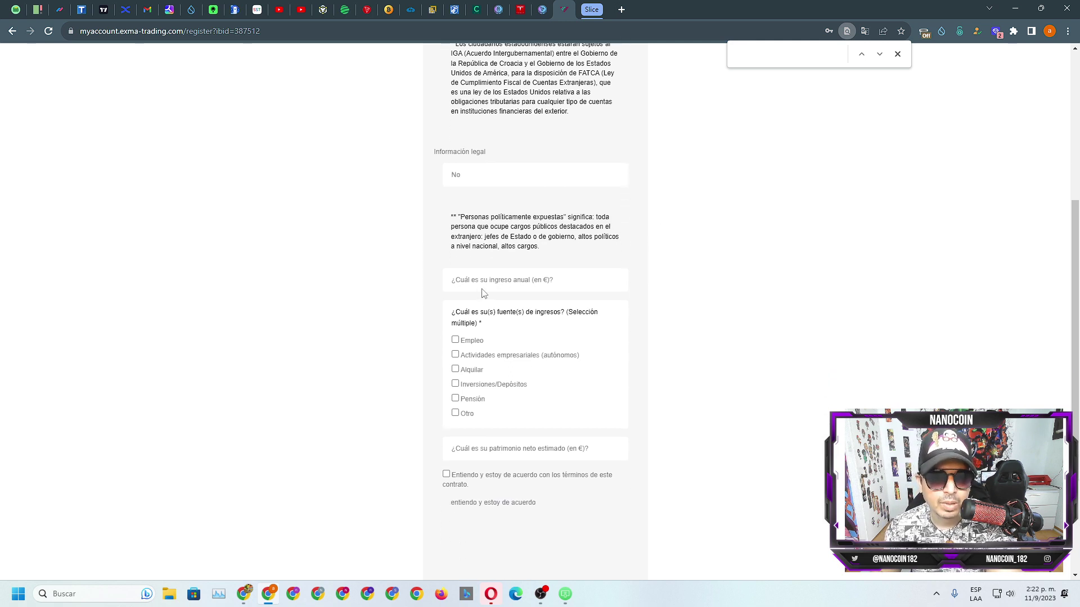
{"action": "scroll", "coordinate": [517, 298], "scroll_direction": "down", "scroll_amount": 2}
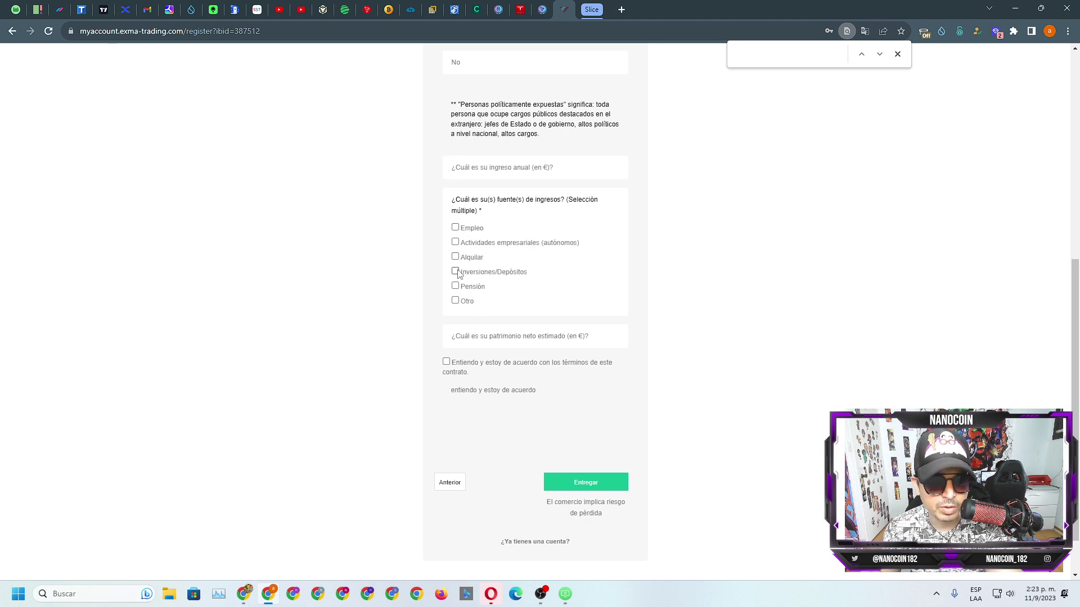
{"action": "scroll", "coordinate": [532, 276], "scroll_direction": "down", "scroll_amount": 2}
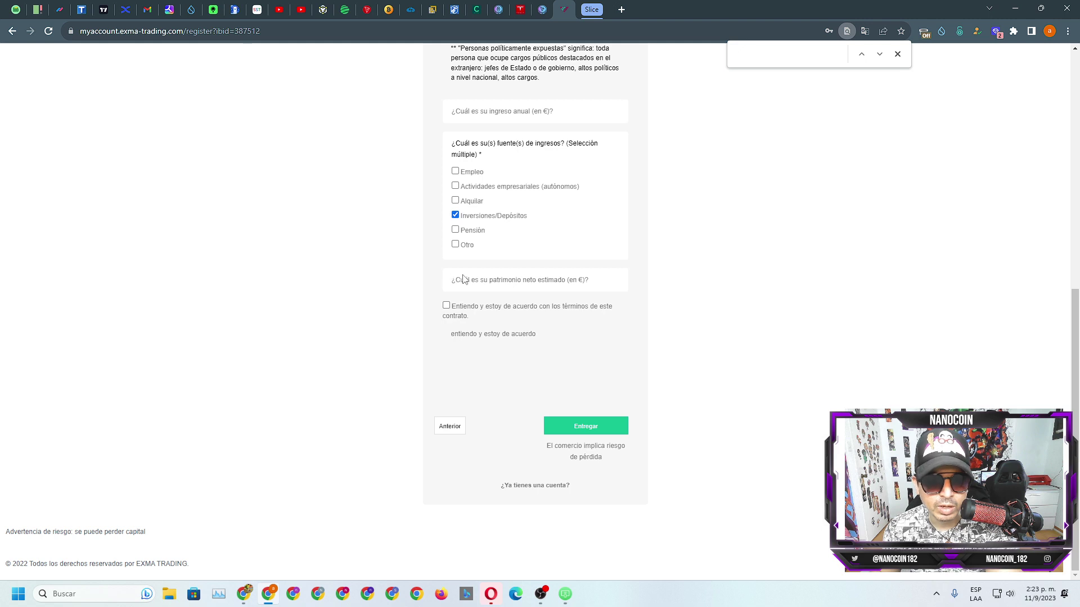
{"action": "left_click", "coordinate": [537, 282]}
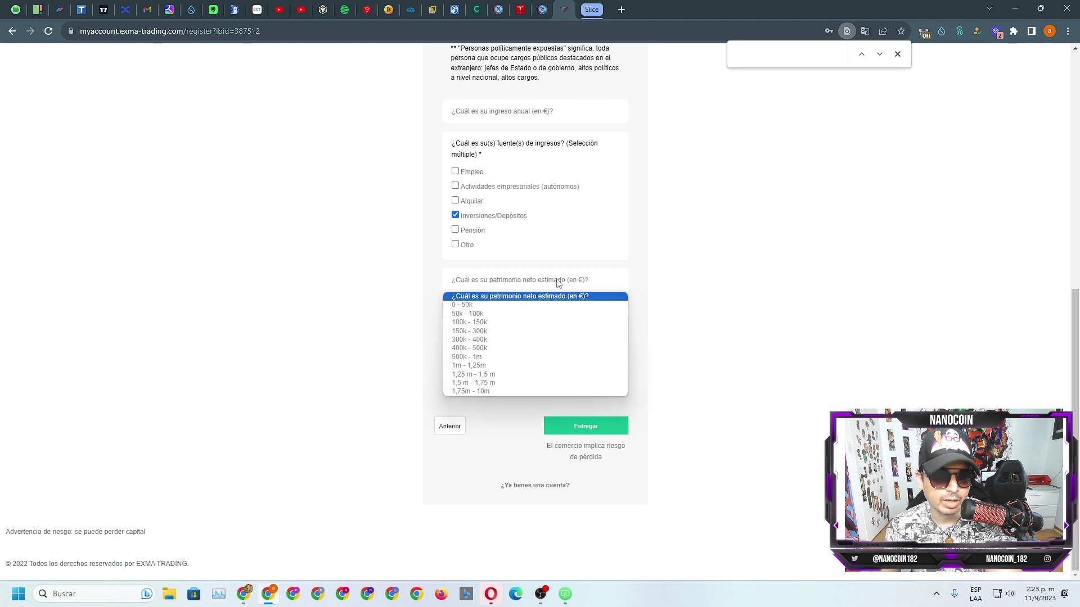
{"action": "left_click", "coordinate": [558, 283]}
{"action": "left_click", "coordinate": [447, 306]}
{"action": "left_click", "coordinate": [586, 427]}
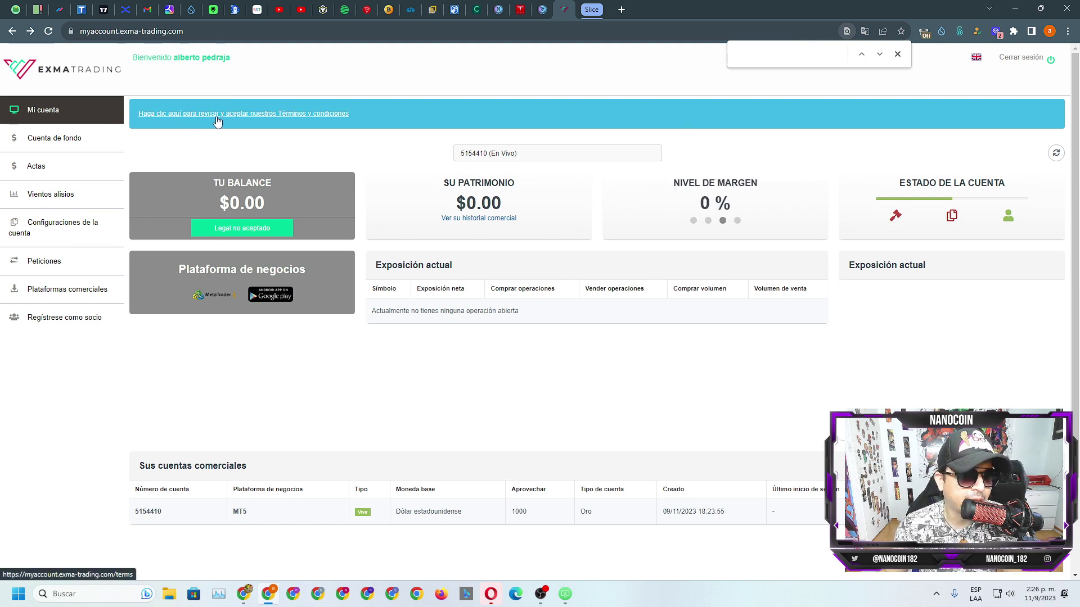
Step: Accept Términos y Condiciones, Acuerdo del Cliente, Riesgos, Quejas and Órdenes agreements, then submit
{"action": "left_click", "coordinate": [298, 116]}
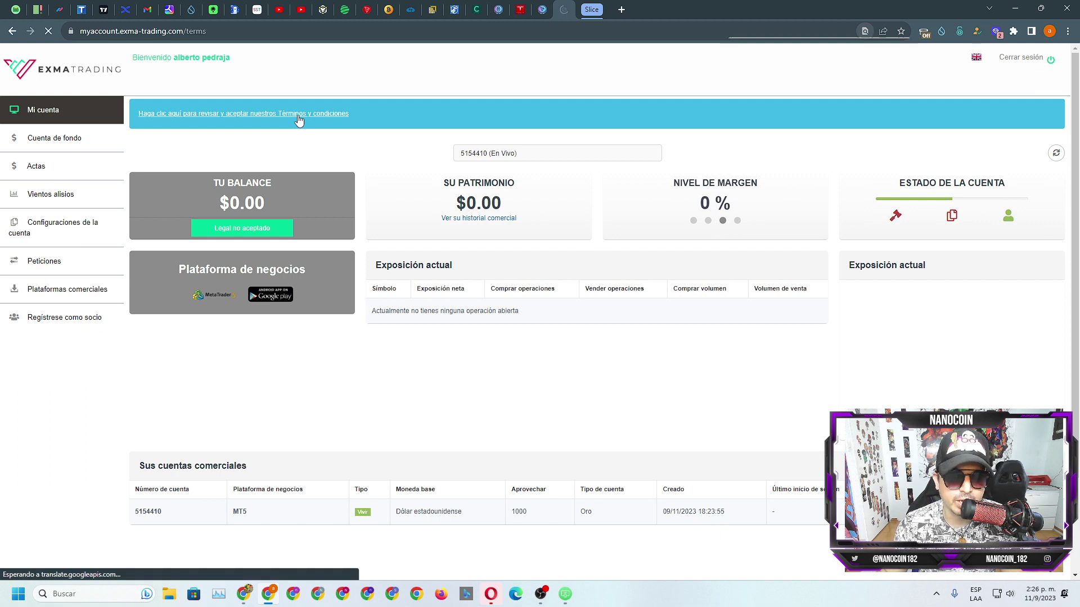
{"action": "left_click", "coordinate": [191, 152]}
{"action": "left_click", "coordinate": [191, 172]}
{"action": "left_click", "coordinate": [191, 231]}
{"action": "left_click", "coordinate": [191, 250]}
{"action": "left_click", "coordinate": [191, 212]}
{"action": "left_click", "coordinate": [260, 278]}
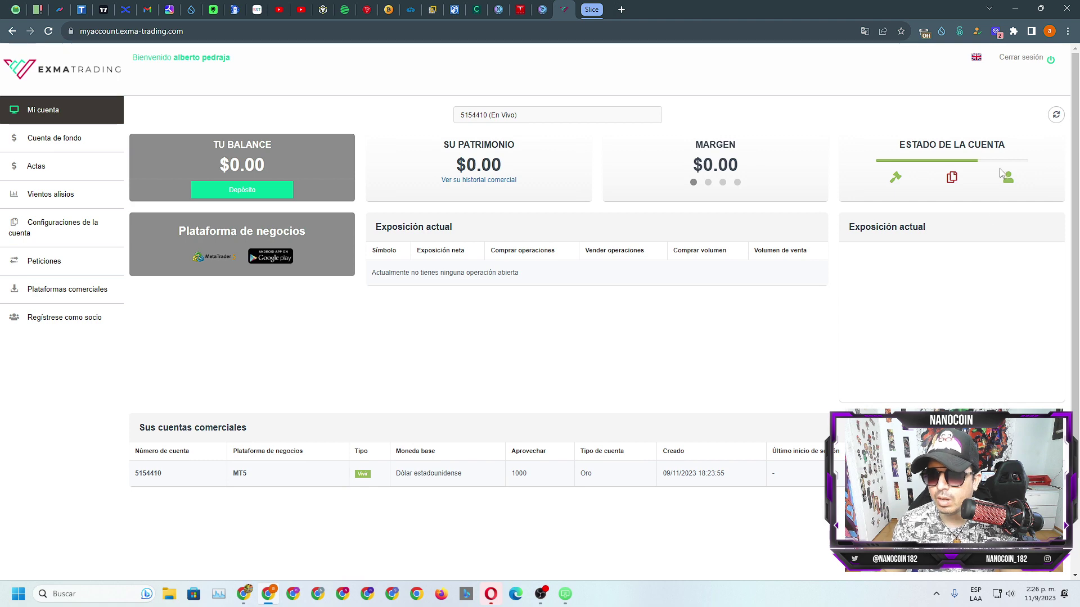
{"action": "left_click", "coordinate": [953, 178]}
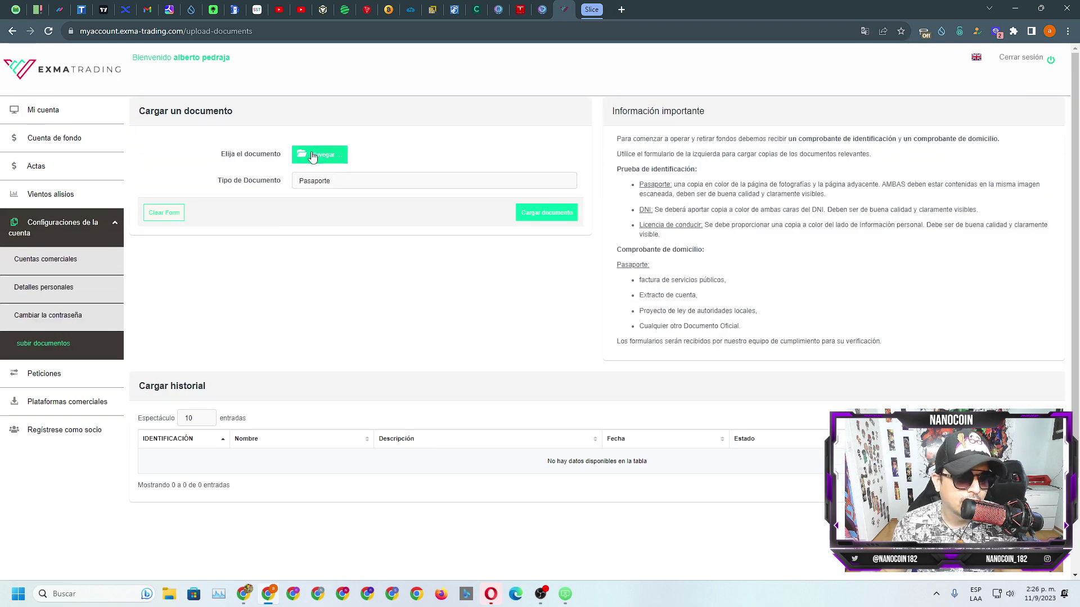
Step: Select Identificación nacional as the document type to upload
{"action": "left_click", "coordinate": [331, 184]}
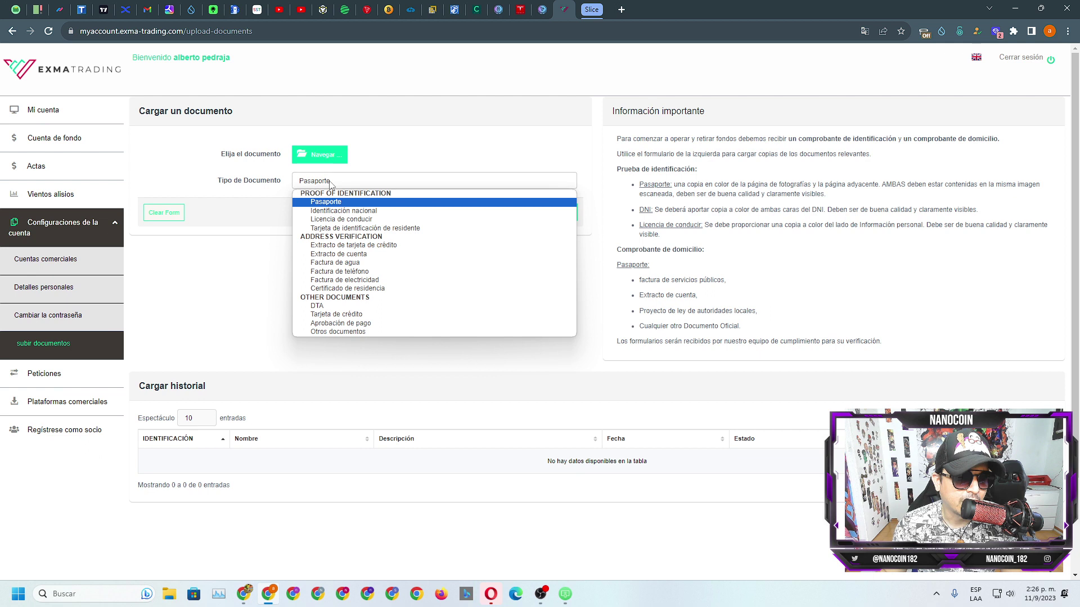
{"action": "left_click", "coordinate": [331, 212]}
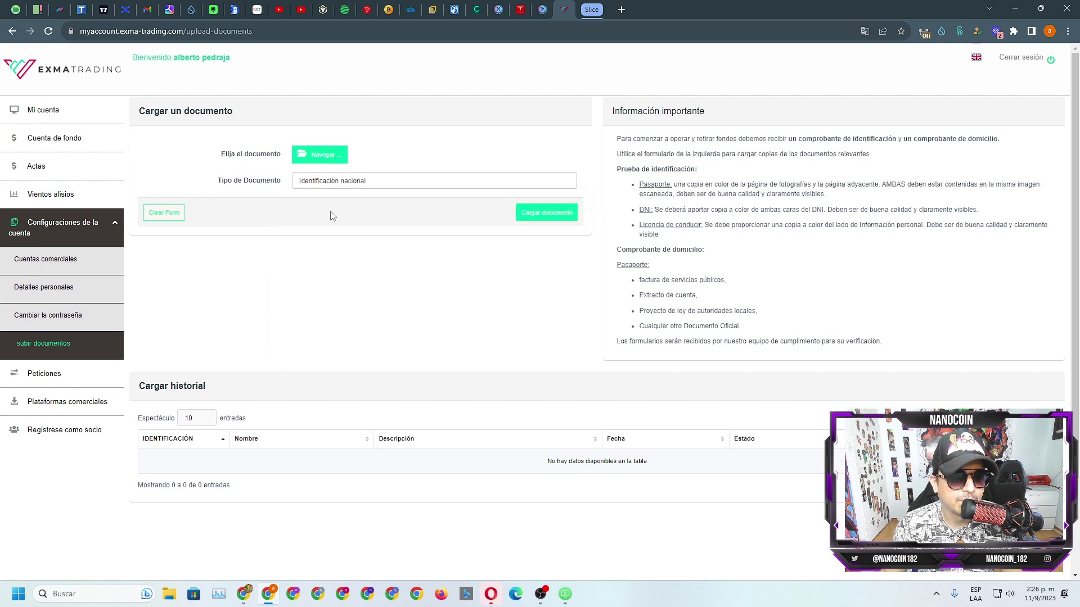
{"action": "left_click", "coordinate": [347, 183]}
{"action": "left_click", "coordinate": [347, 183]}
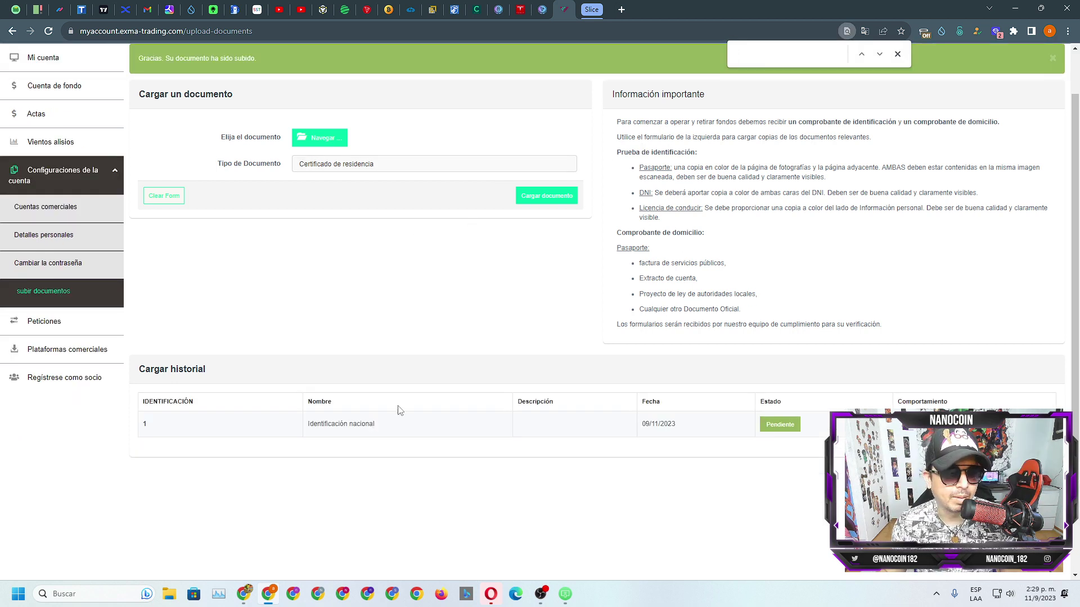
Step: Choose Certificado de residencia as the second document and review both upload history entries
{"action": "left_click", "coordinate": [343, 163]}
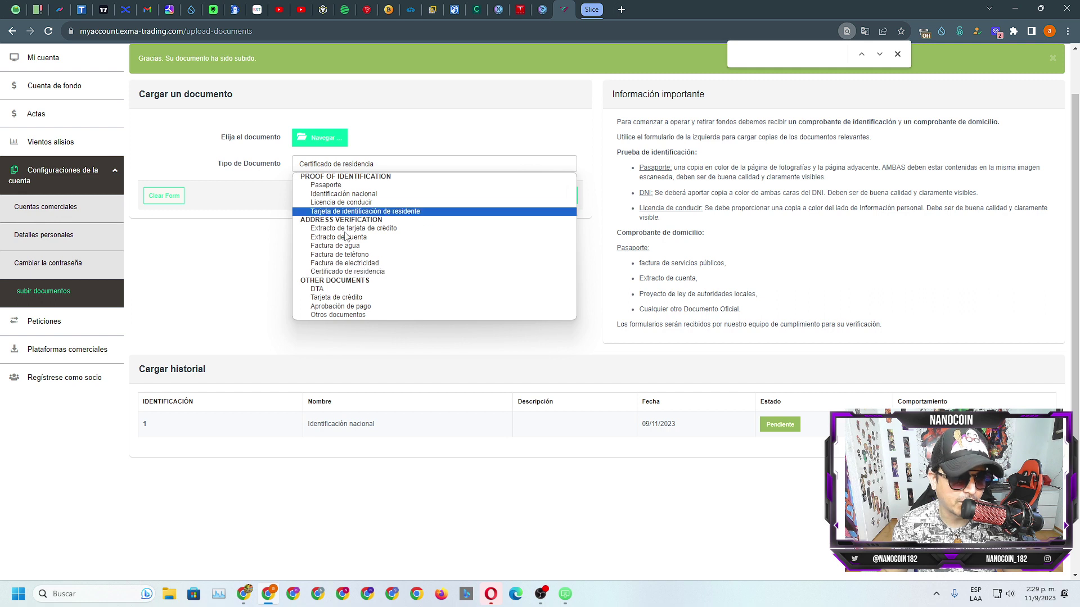
{"action": "left_click", "coordinate": [350, 272]}
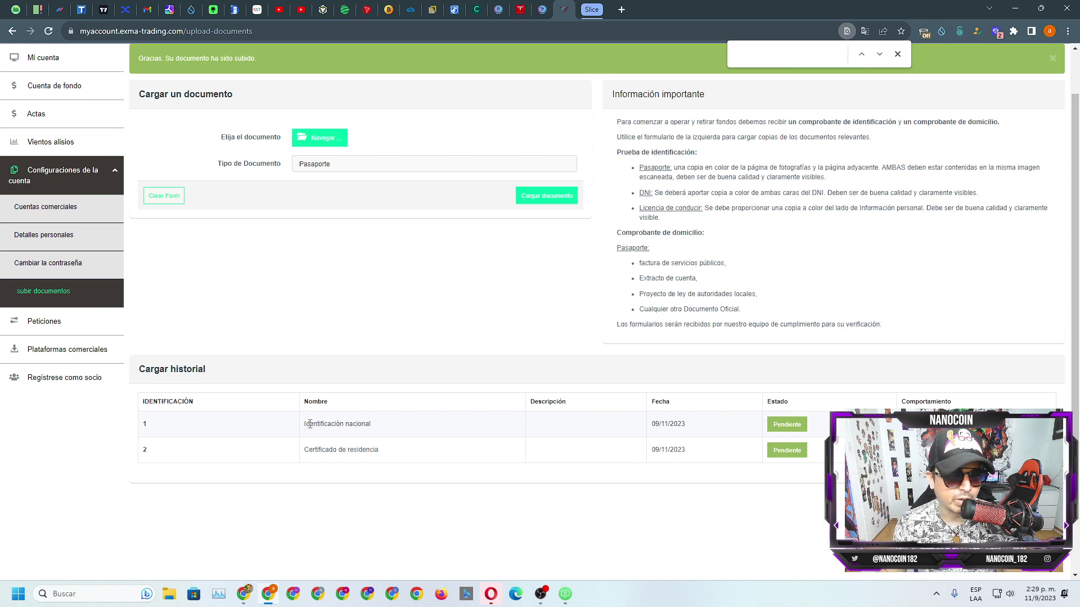
{"action": "left_click_drag", "start_coordinate": [306, 424], "coordinate": [388, 424]}
{"action": "left_click_drag", "start_coordinate": [402, 461], "coordinate": [295, 455]}
{"action": "left_click", "coordinate": [438, 532]}
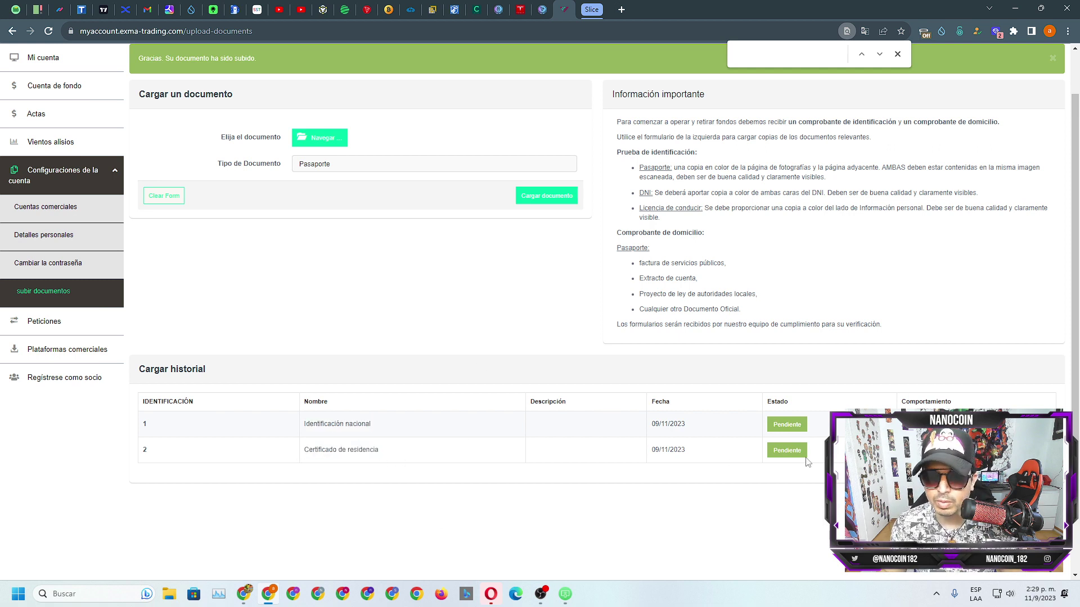
{"action": "left_click", "coordinate": [897, 54]}
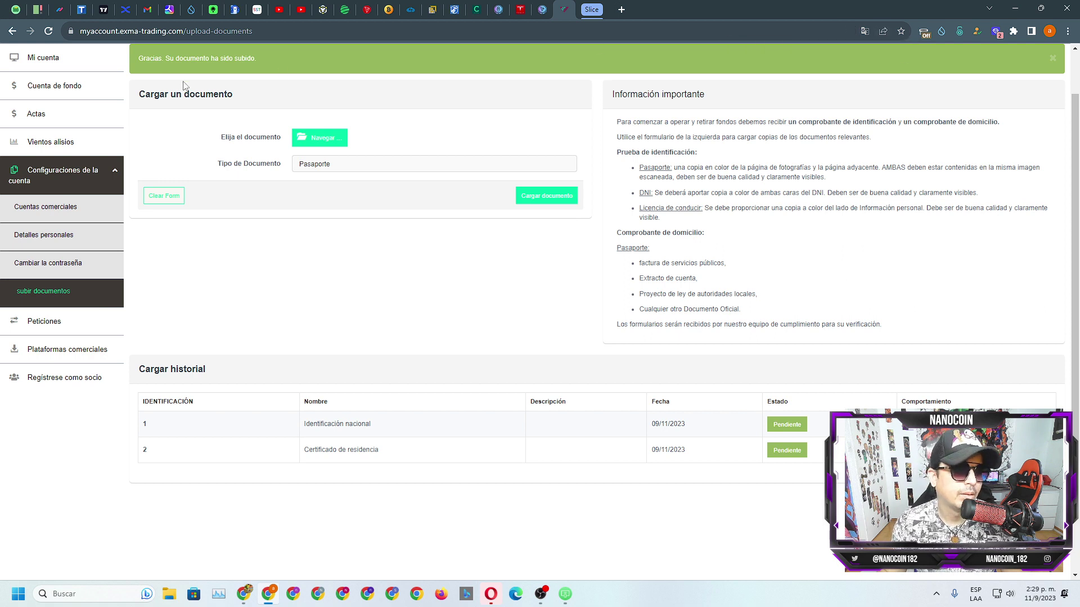
{"action": "scroll", "coordinate": [34, 141], "scroll_direction": "up", "scroll_amount": 1}
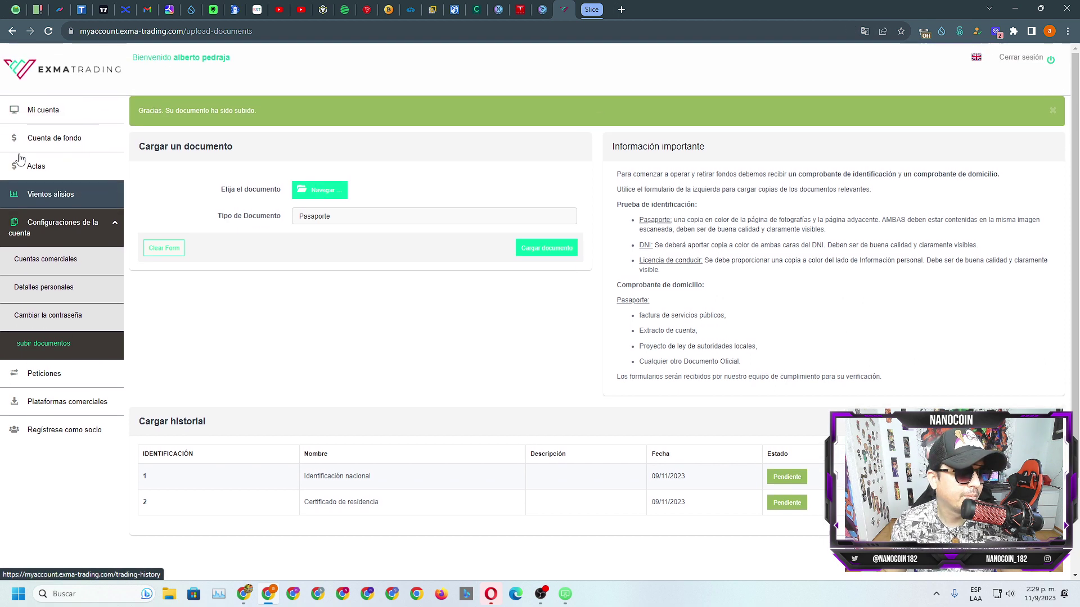
Step: Revisit the Mi cuenta dashboard to check trading status, then go to Gmail
{"action": "left_click", "coordinate": [31, 114]}
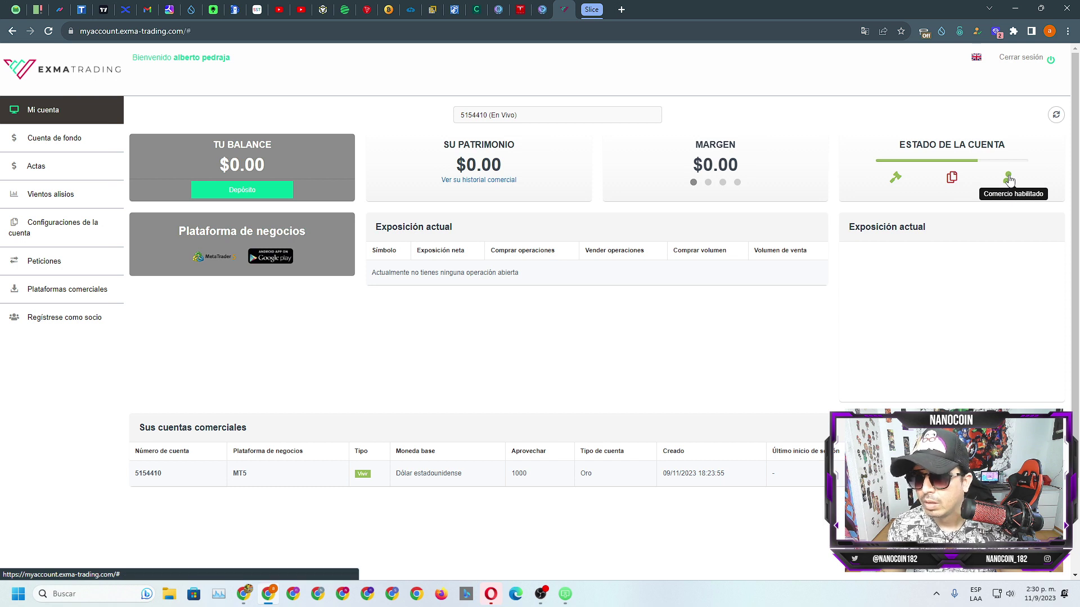
{"action": "left_click", "coordinate": [1008, 179]}
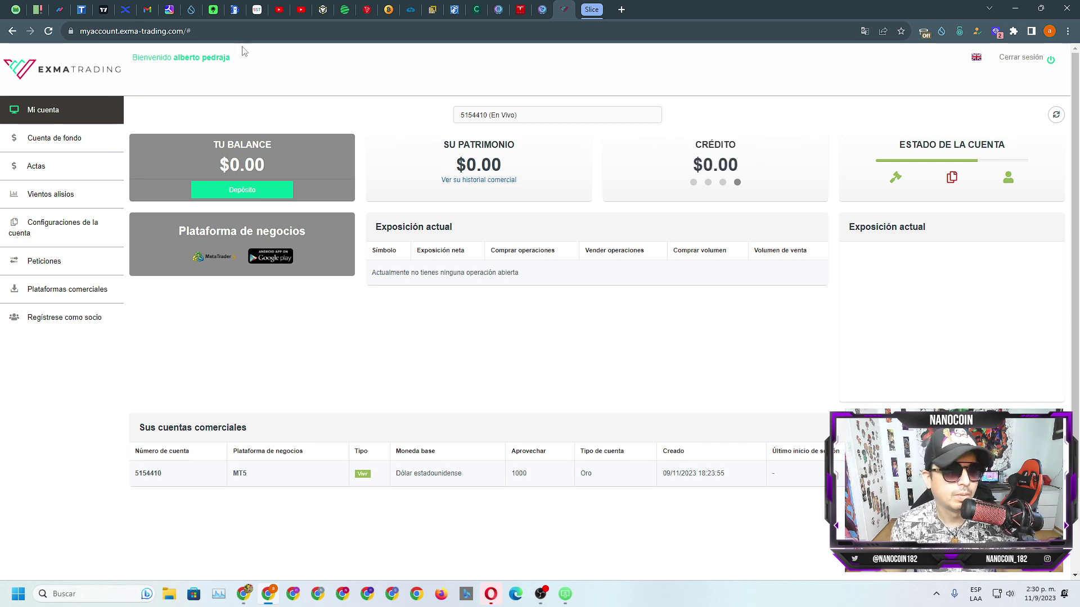
{"action": "left_click", "coordinate": [149, 10]}
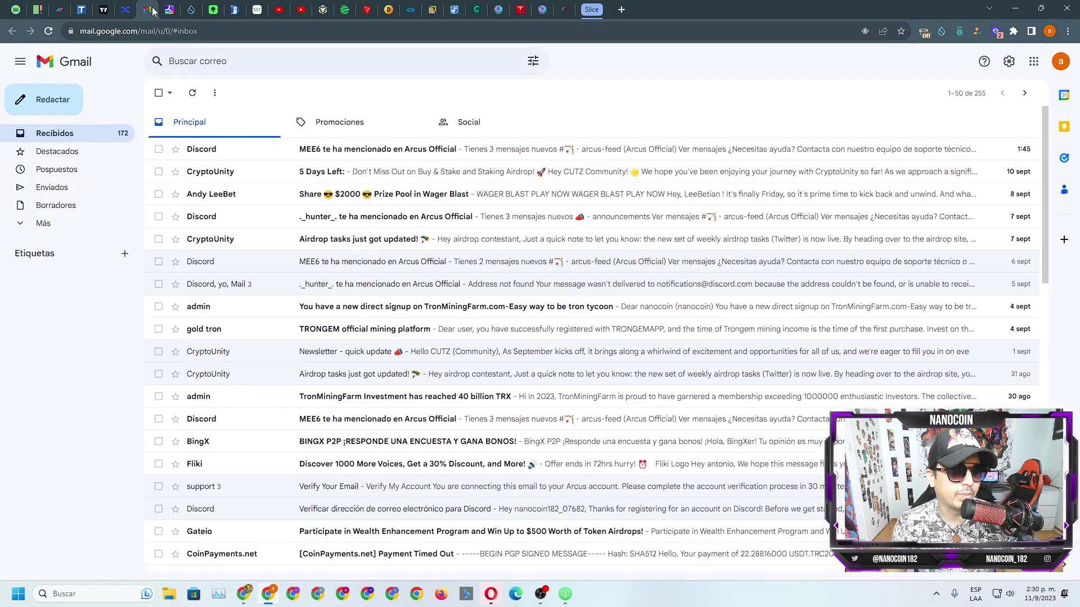
Step: Browse the Promociones and Social categories, then reload the Principal inbox
{"action": "left_click", "coordinate": [360, 124]}
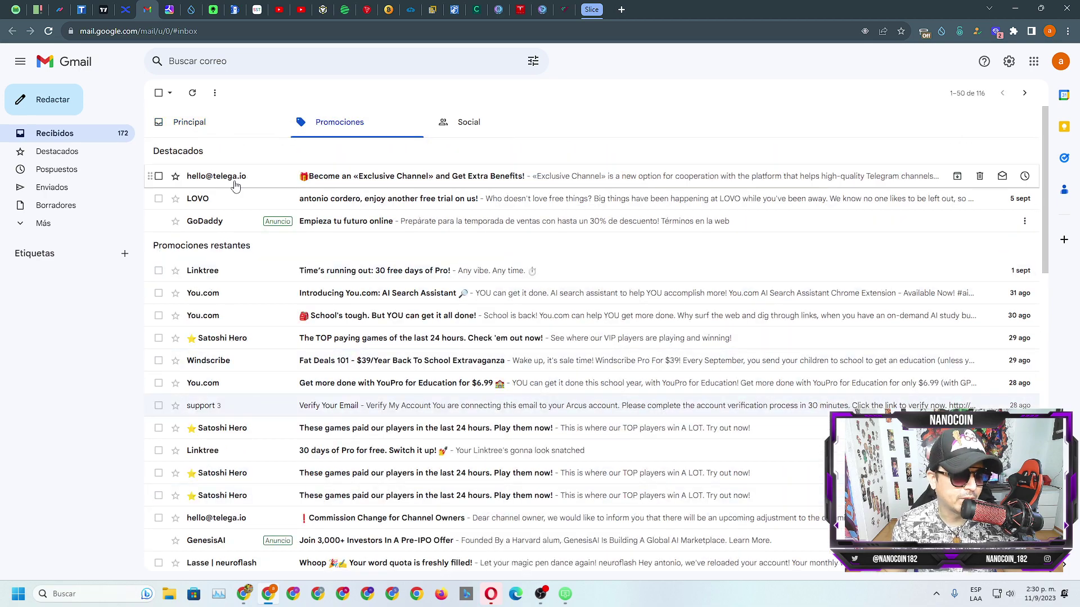
{"action": "left_click", "coordinate": [450, 122]}
{"action": "left_click", "coordinate": [343, 122]}
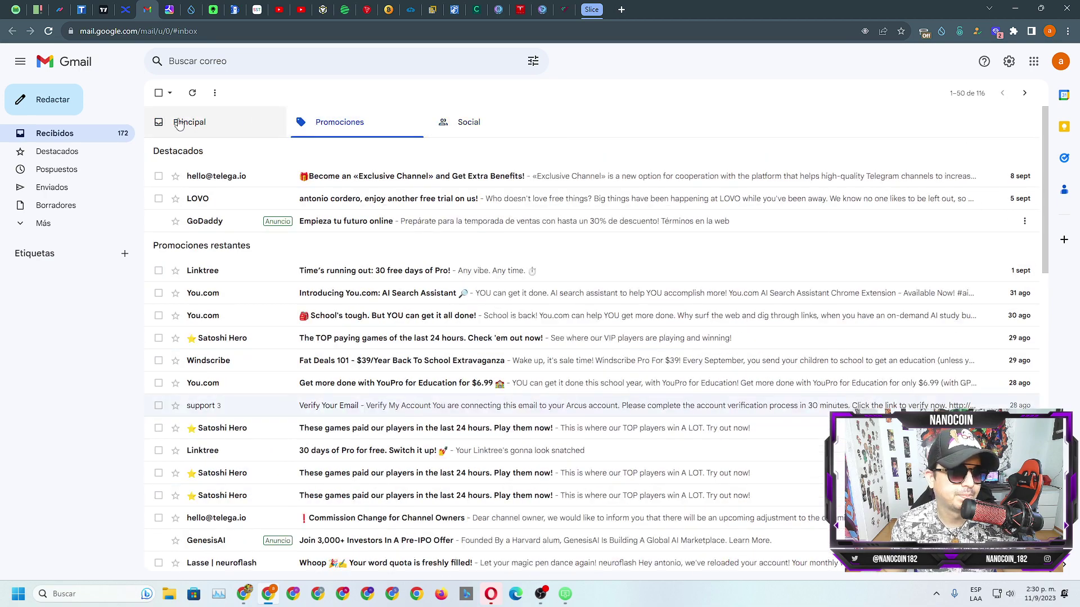
{"action": "left_click", "coordinate": [179, 124]}
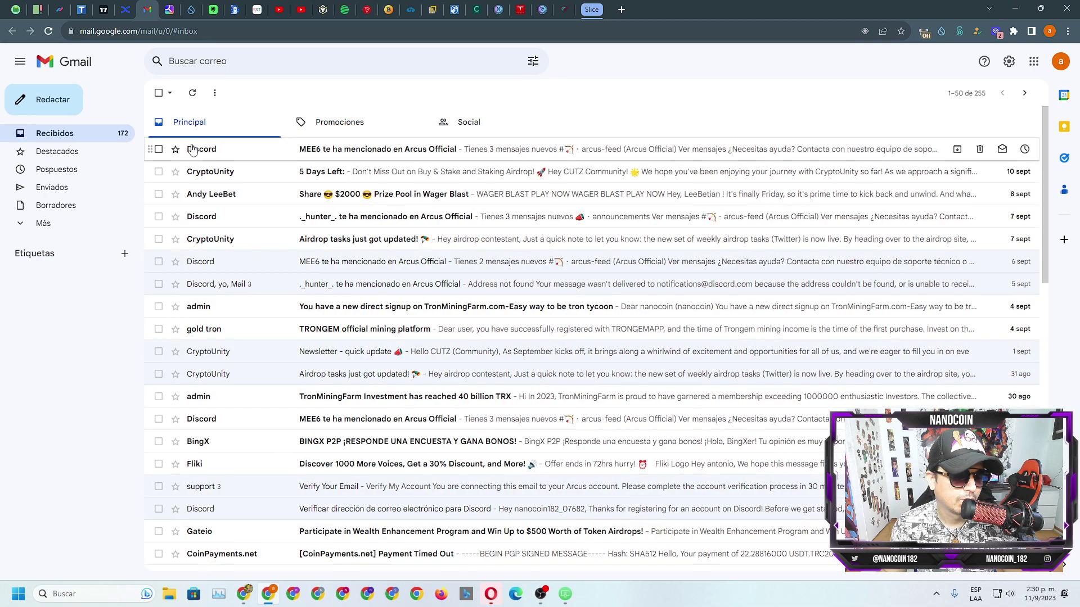
{"action": "left_click", "coordinate": [50, 31]}
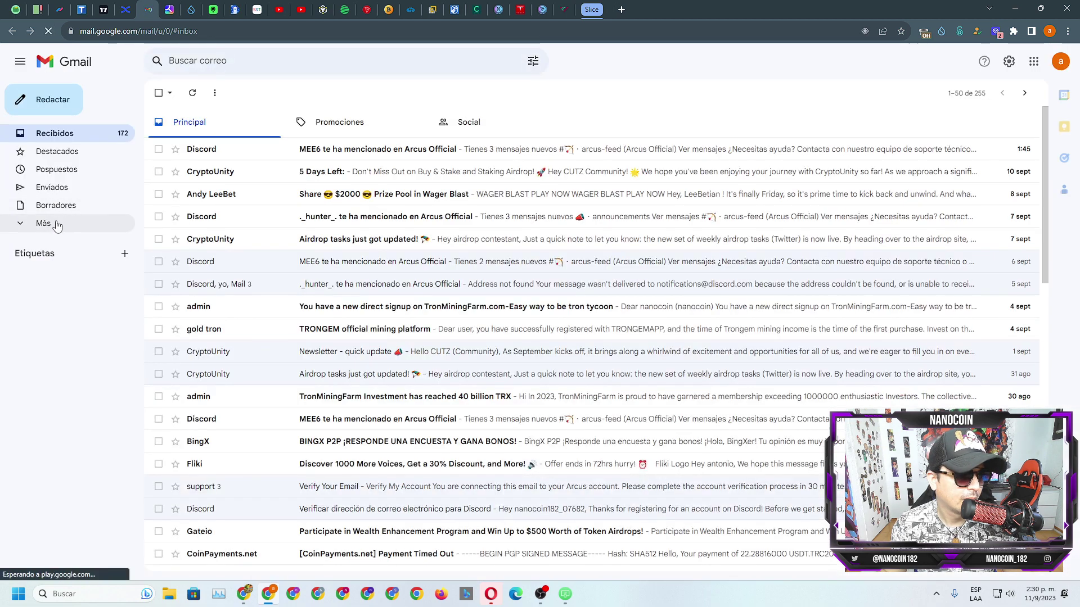
Step: Open the Spam folder and the EXMA Trading Upload Documents Notification email
{"action": "left_click", "coordinate": [49, 226]}
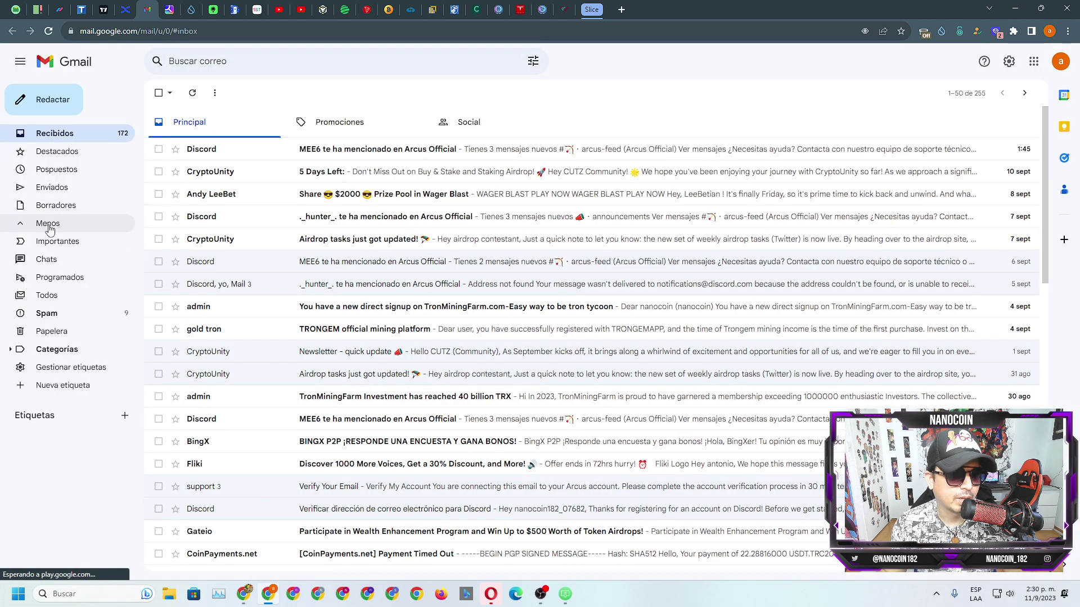
{"action": "left_click", "coordinate": [59, 318]}
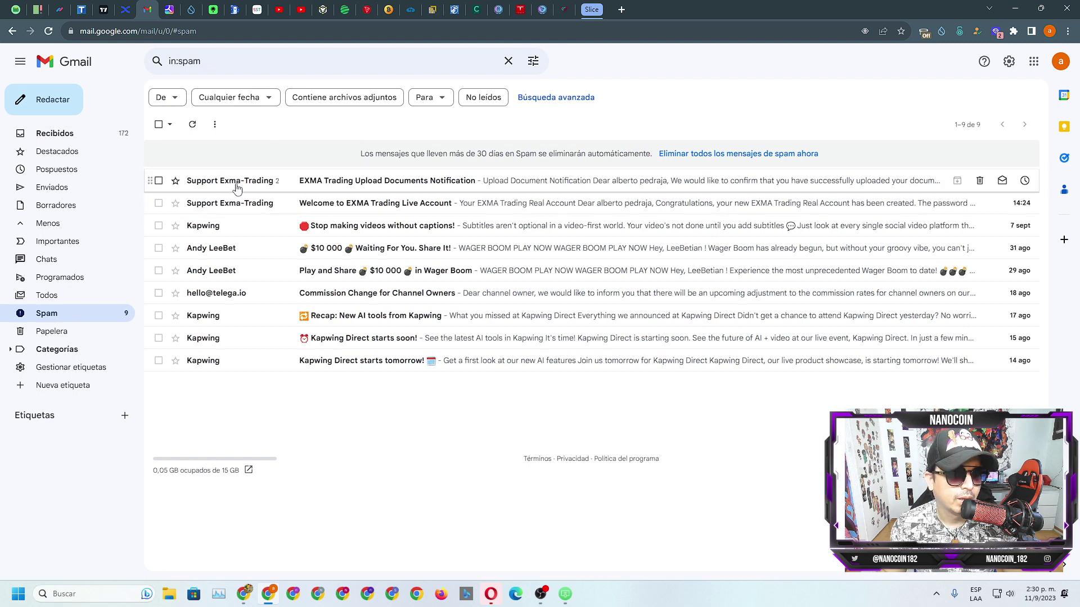
{"action": "mouse_move", "coordinate": [253, 186]}
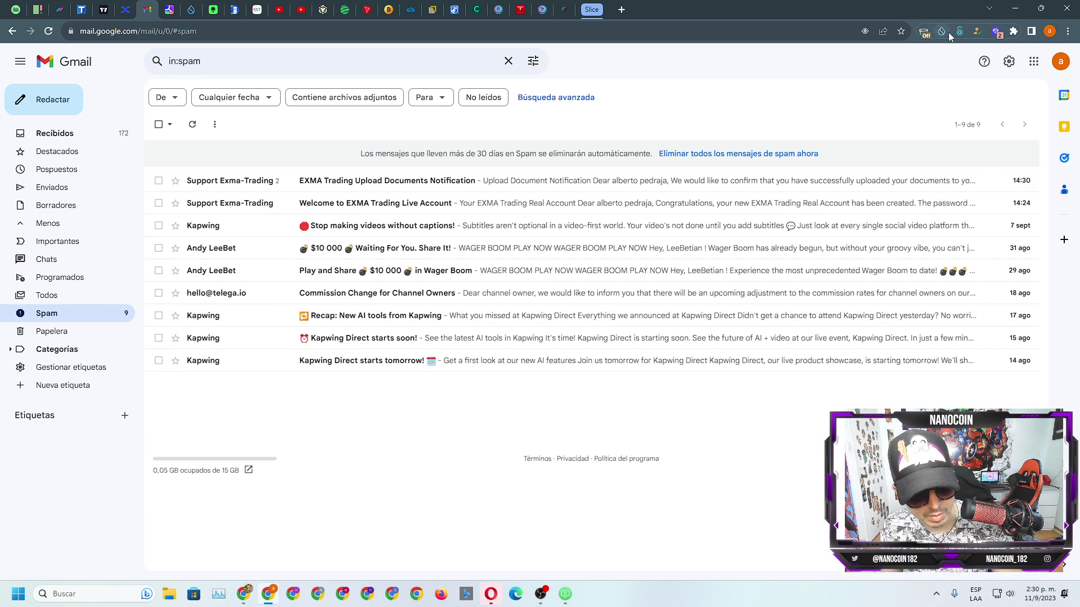
{"action": "key", "text": "Return"}
{"action": "key", "text": "ctrl+f"}
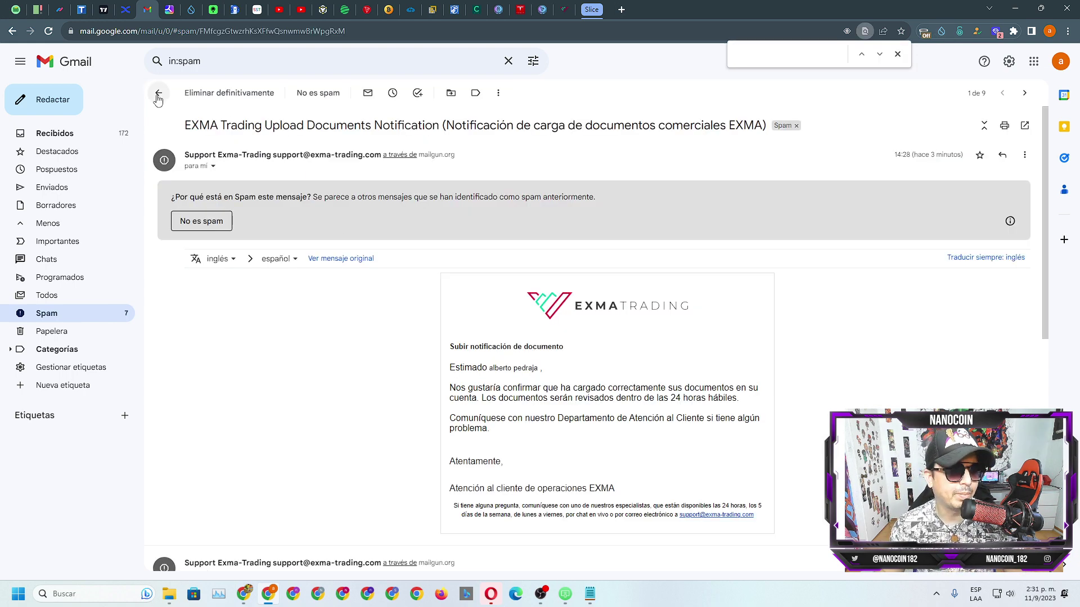
Step: Reopen the EXMA upload notification email and toggle its Spanish translation
{"action": "left_click", "coordinate": [159, 93]}
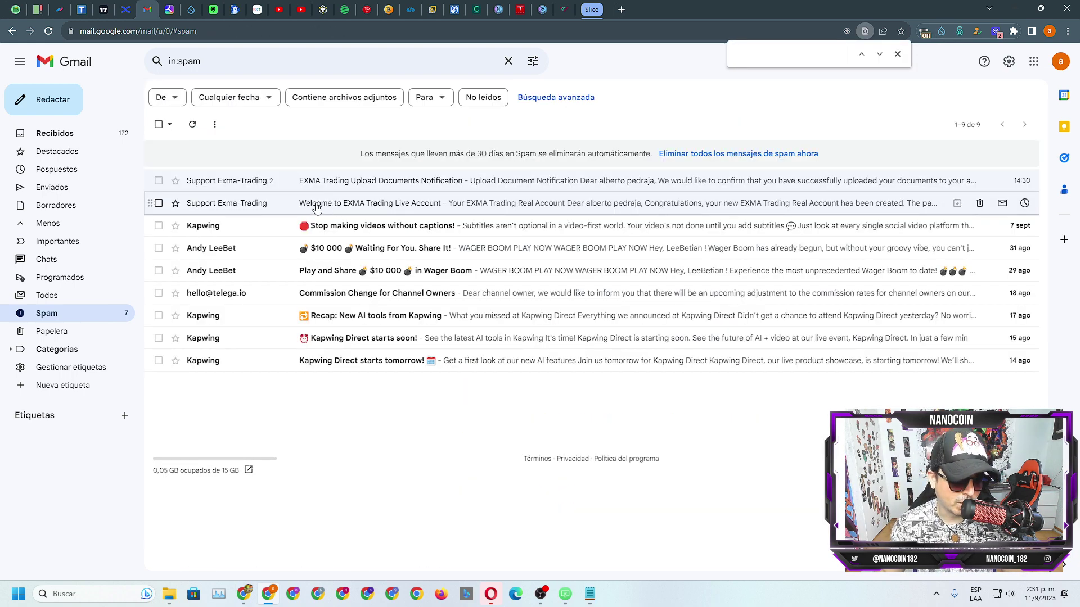
{"action": "left_click", "coordinate": [347, 184]}
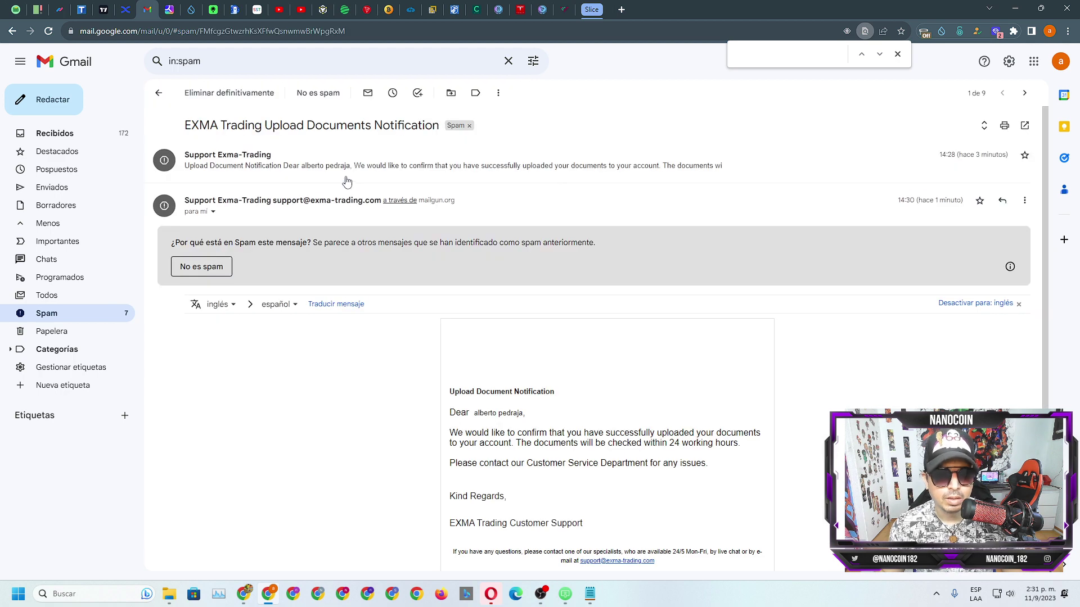
{"action": "left_click", "coordinate": [332, 304]}
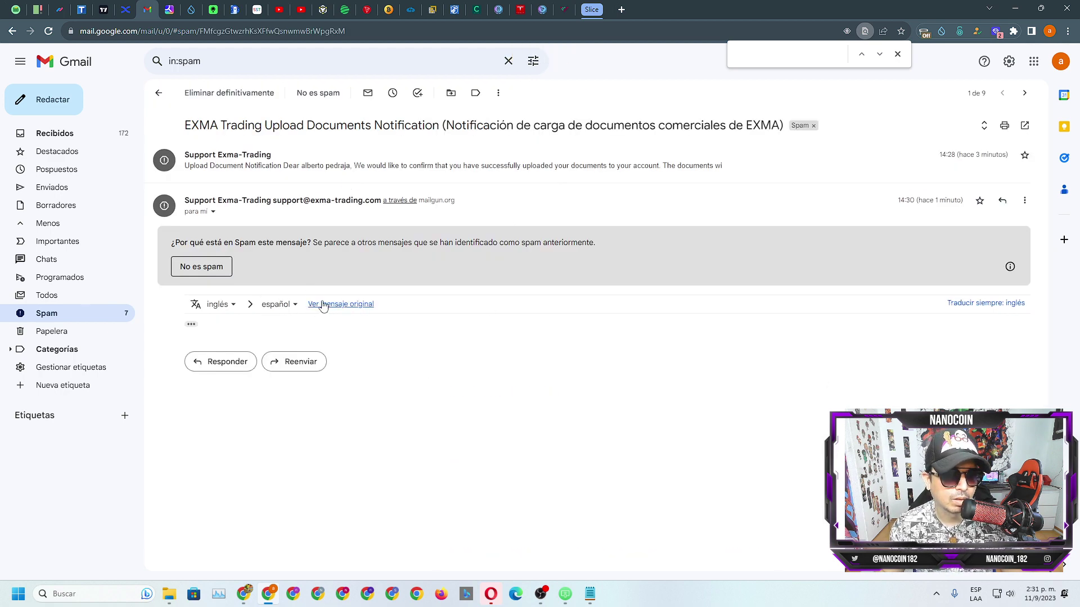
{"action": "left_click", "coordinate": [322, 305]}
{"action": "left_click", "coordinate": [338, 309]}
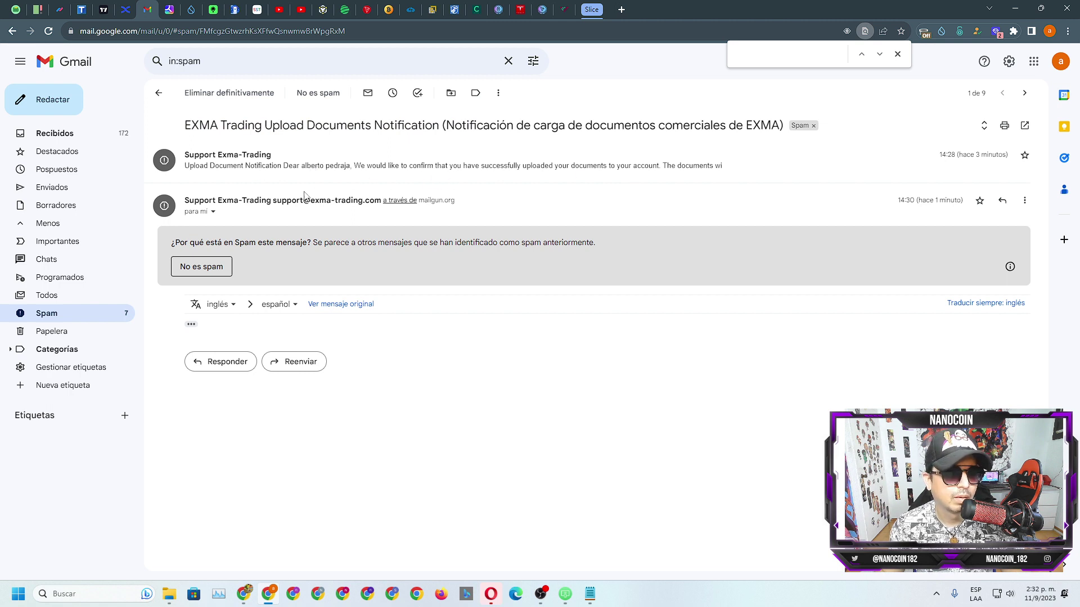
Step: Check the sender details, read the original English message, and return to Spam
{"action": "left_click", "coordinate": [213, 211]}
{"action": "left_click", "coordinate": [213, 212]}
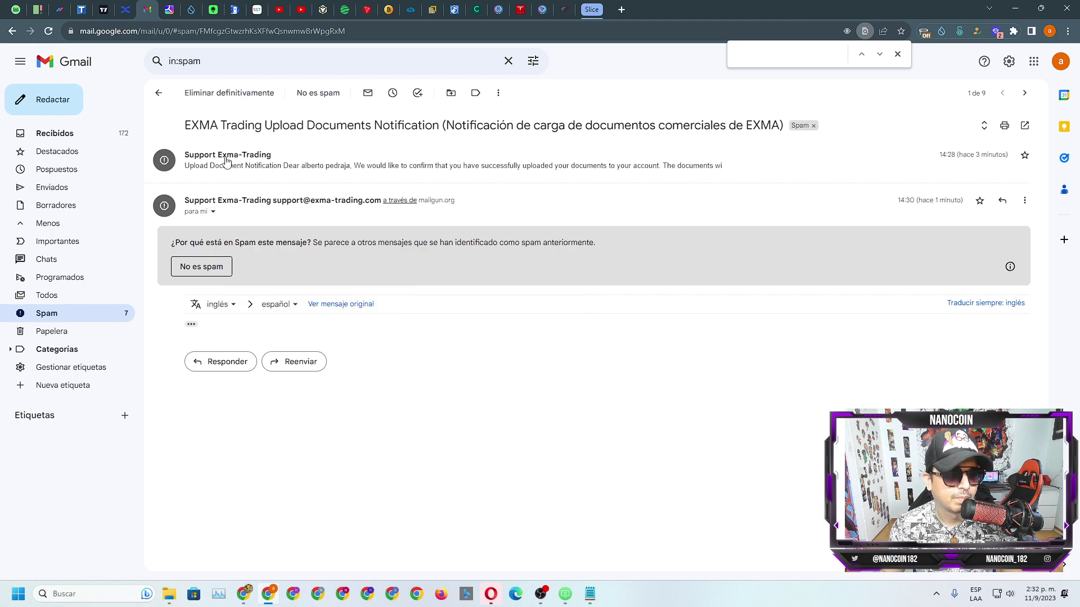
{"action": "left_click", "coordinate": [331, 306]}
{"action": "scroll", "coordinate": [867, 350], "scroll_direction": "down", "scroll_amount": 2}
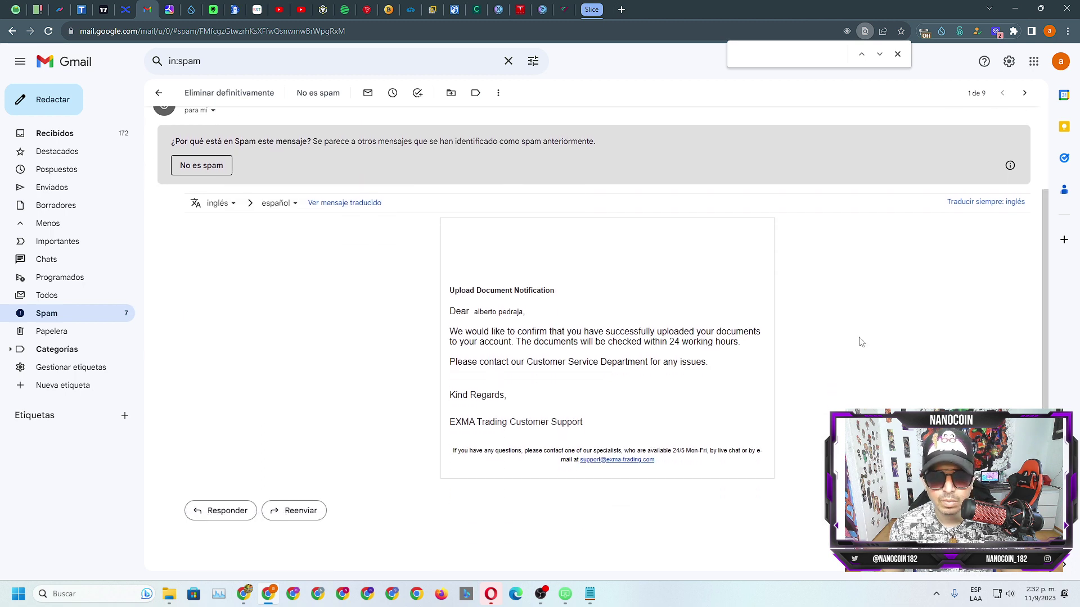
{"action": "left_click", "coordinate": [898, 54]}
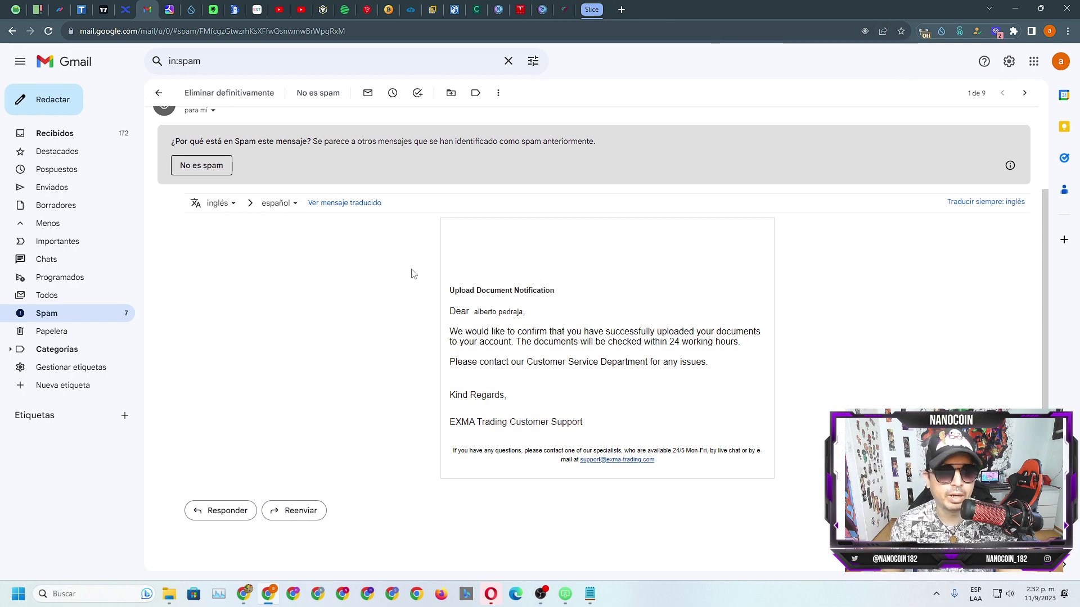
{"action": "left_click", "coordinate": [161, 94]}
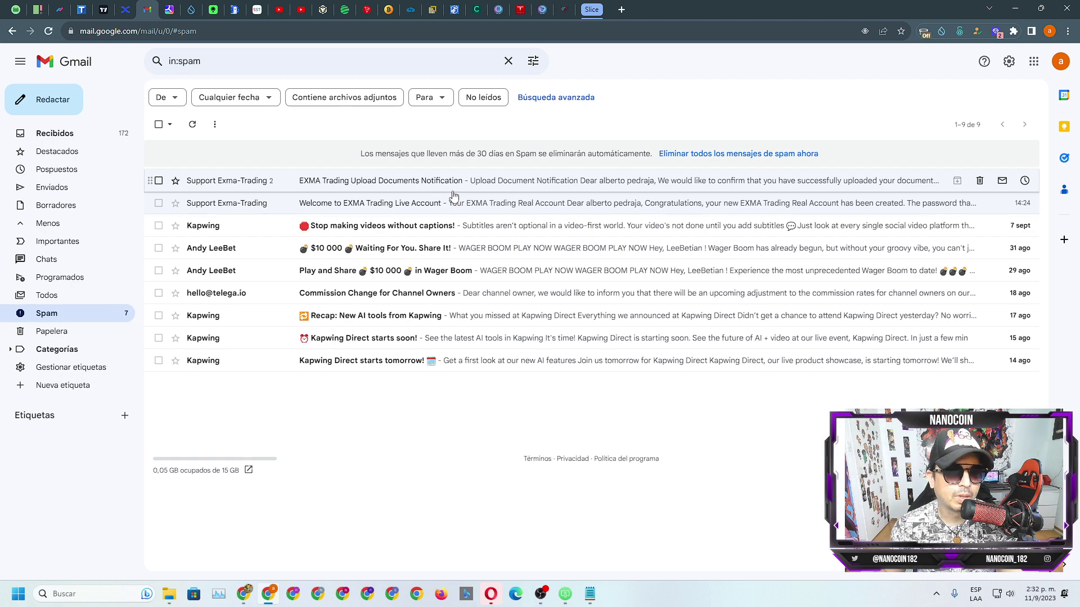
{"action": "left_click", "coordinate": [563, 9]}
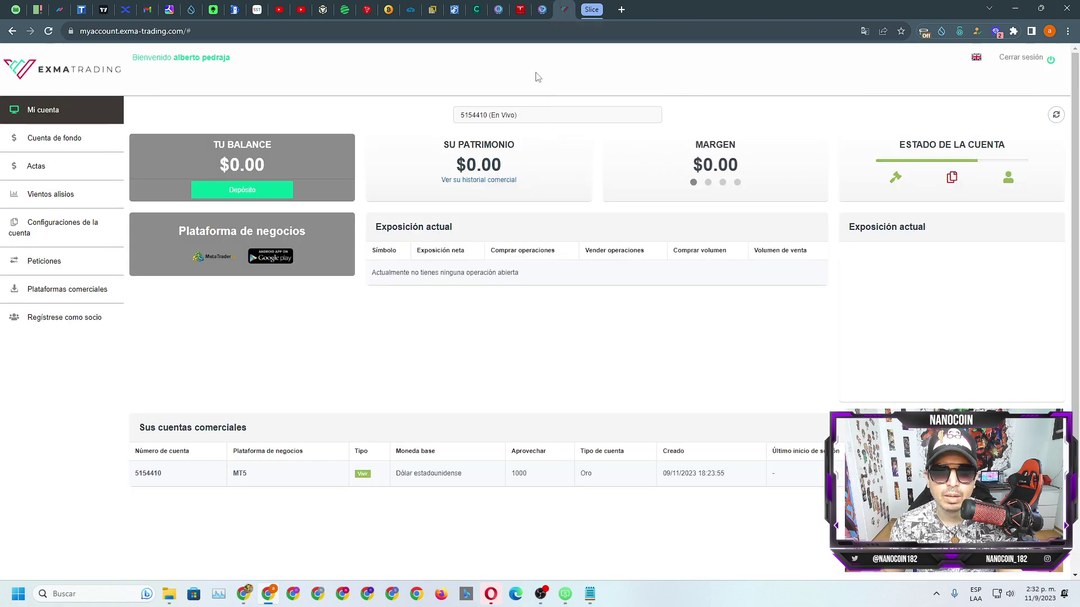
Step: Check the trading account selector, then bring up the MetaTrader 5 phone mirror
{"action": "left_click", "coordinate": [471, 116]}
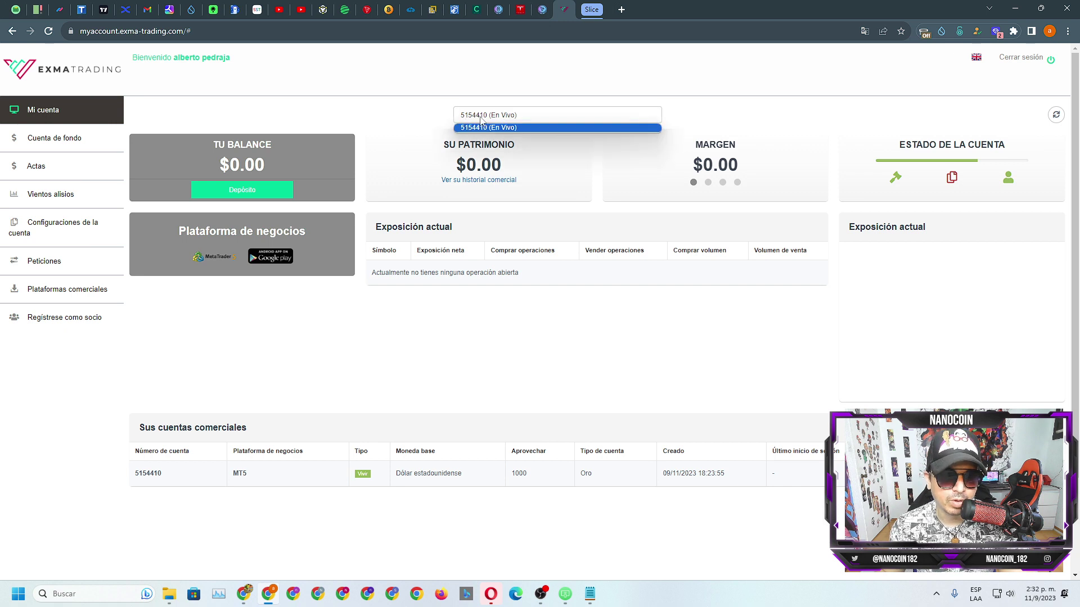
{"action": "left_click", "coordinate": [477, 115]}
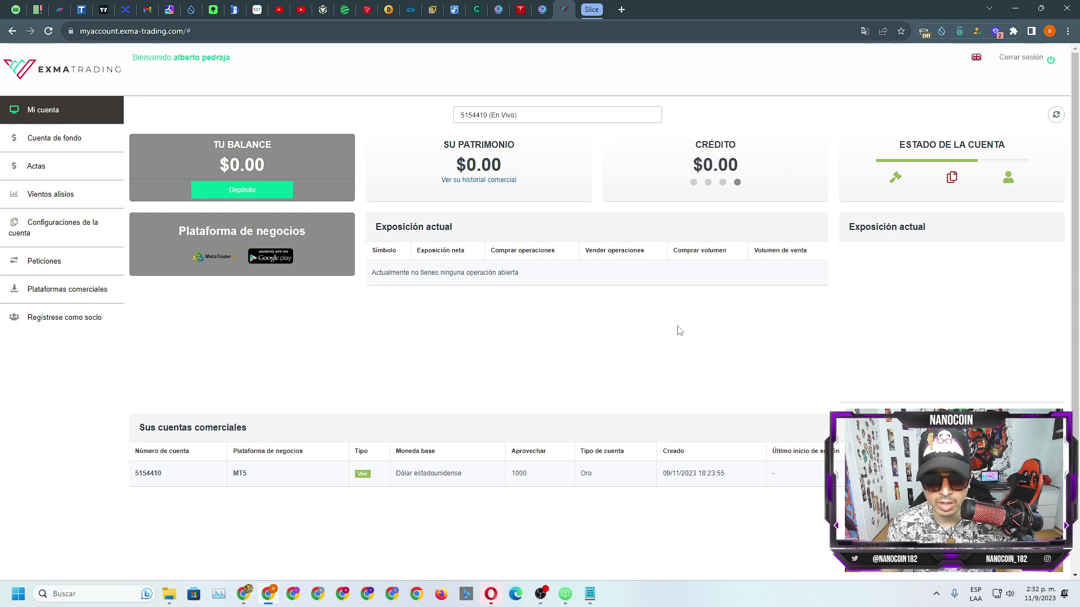
{"action": "left_click", "coordinate": [566, 595]}
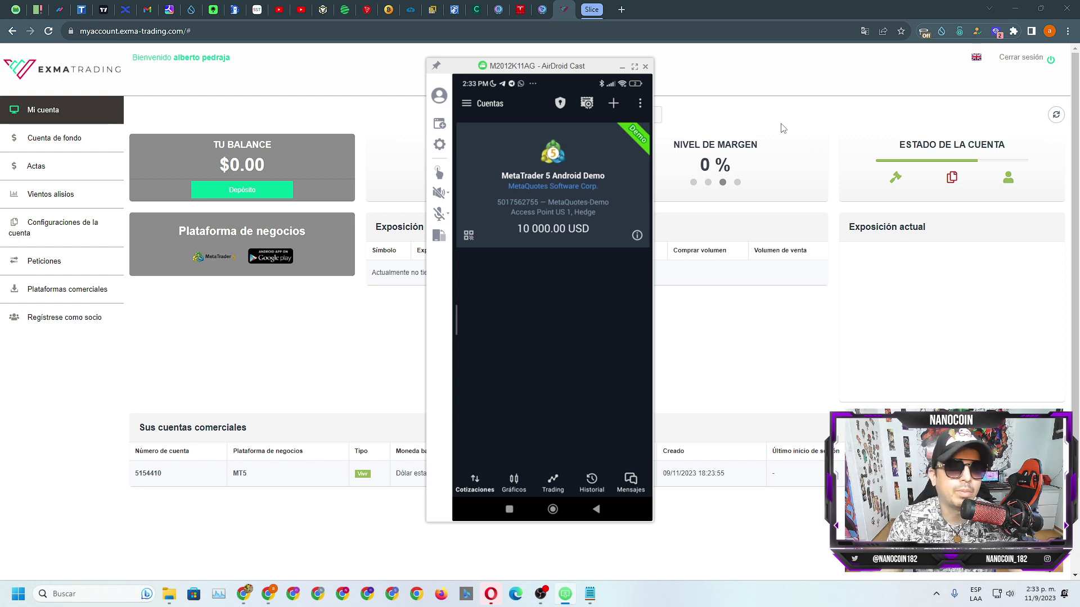
Step: In MetaTrader 5, add a broker account by searching 'exma' and selecting EXMATrading-Live
{"action": "left_click", "coordinate": [149, 114]}
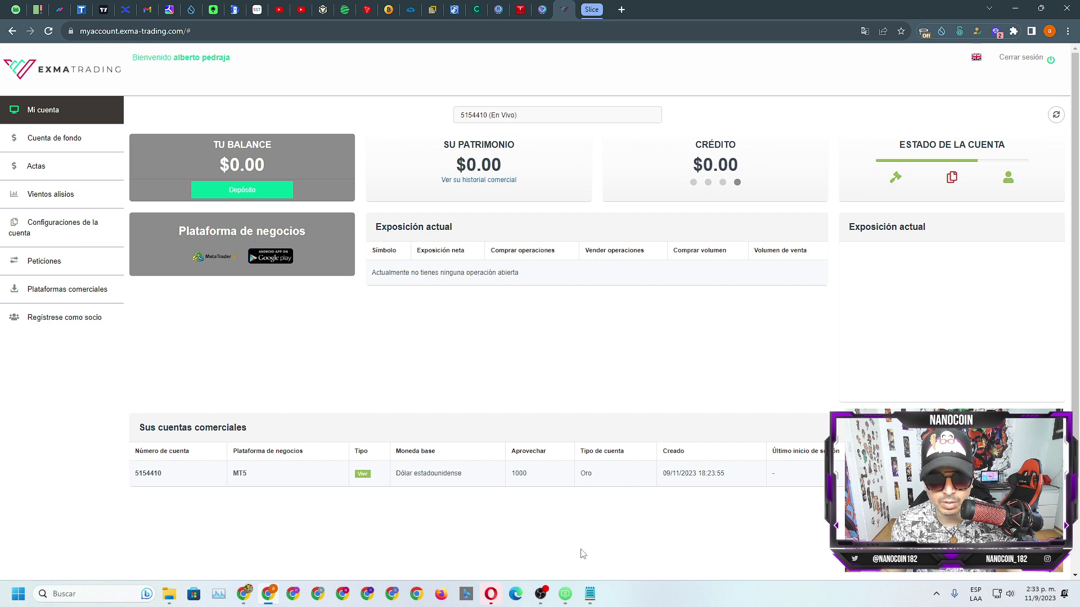
{"action": "left_click", "coordinate": [566, 593]}
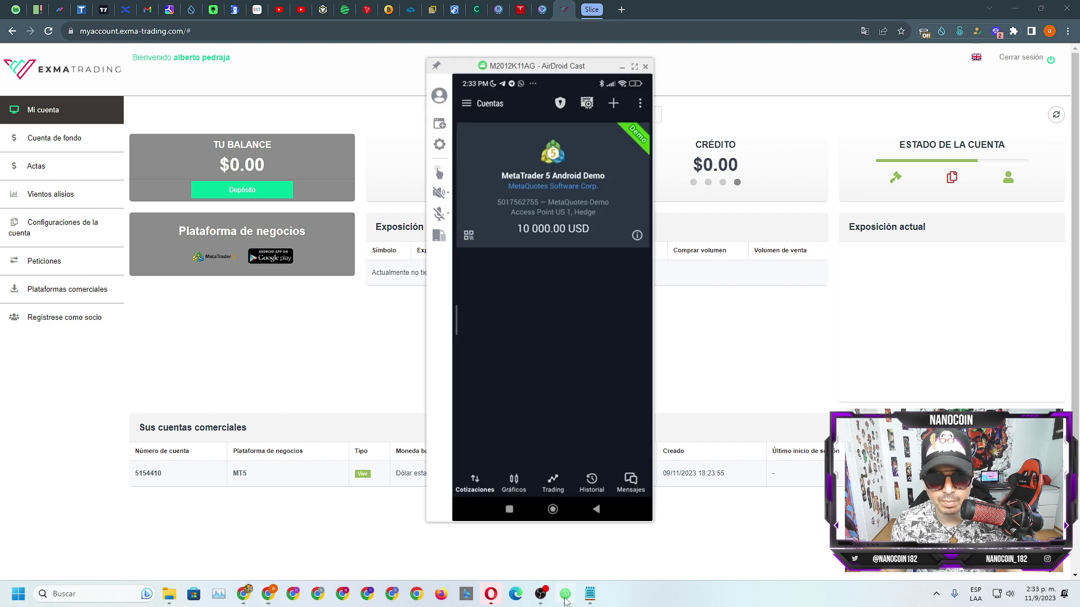
{"action": "left_click", "coordinate": [613, 103]}
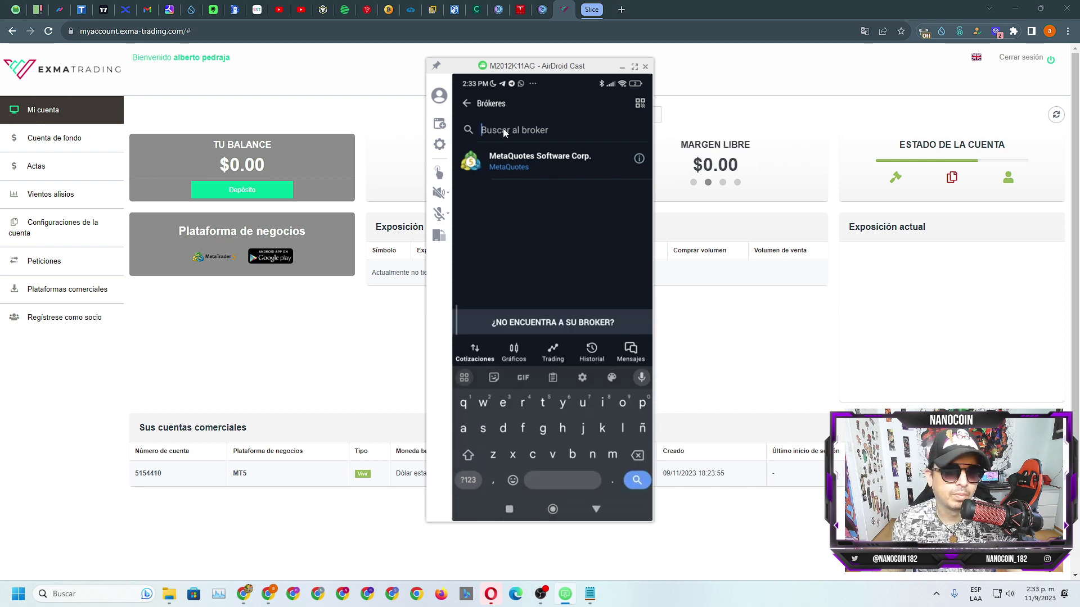
{"action": "type", "text": "exma"}
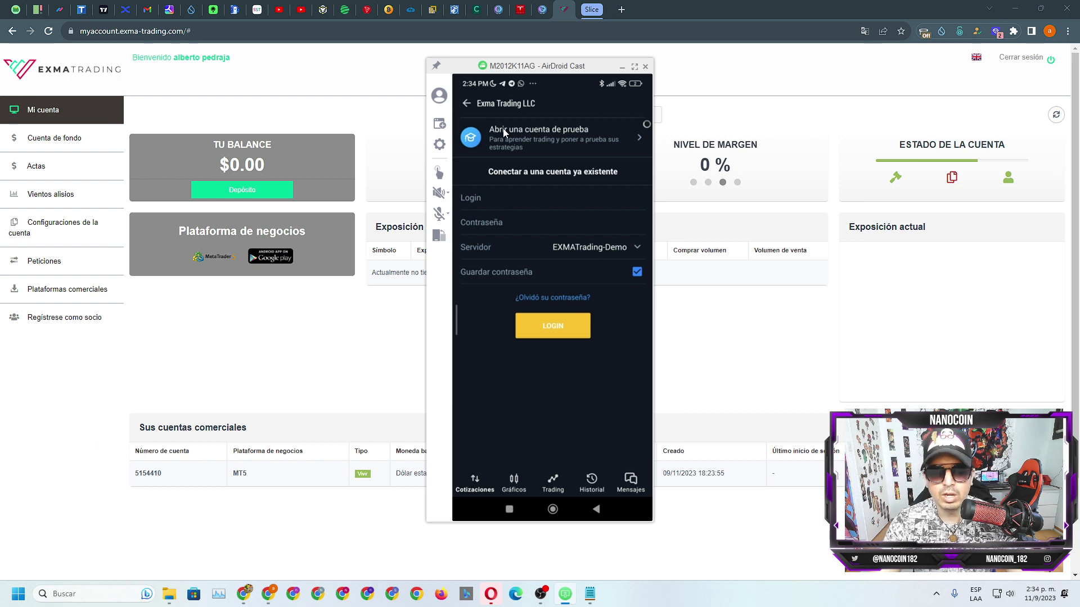
{"action": "left_click_drag", "start_coordinate": [597, 77], "coordinate": [750, 90]}
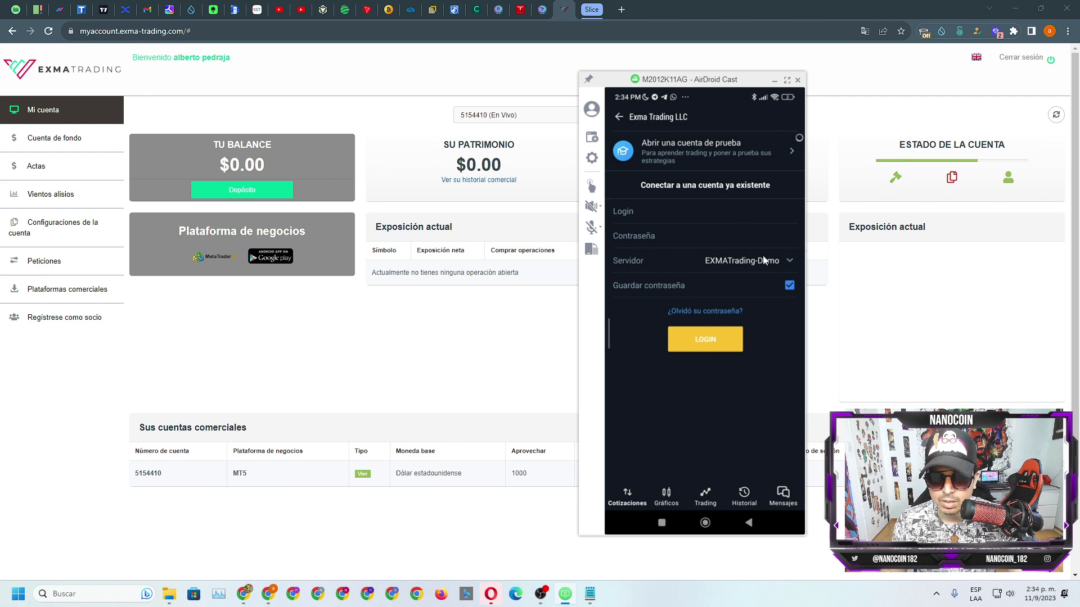
{"action": "left_click", "coordinate": [757, 273]}
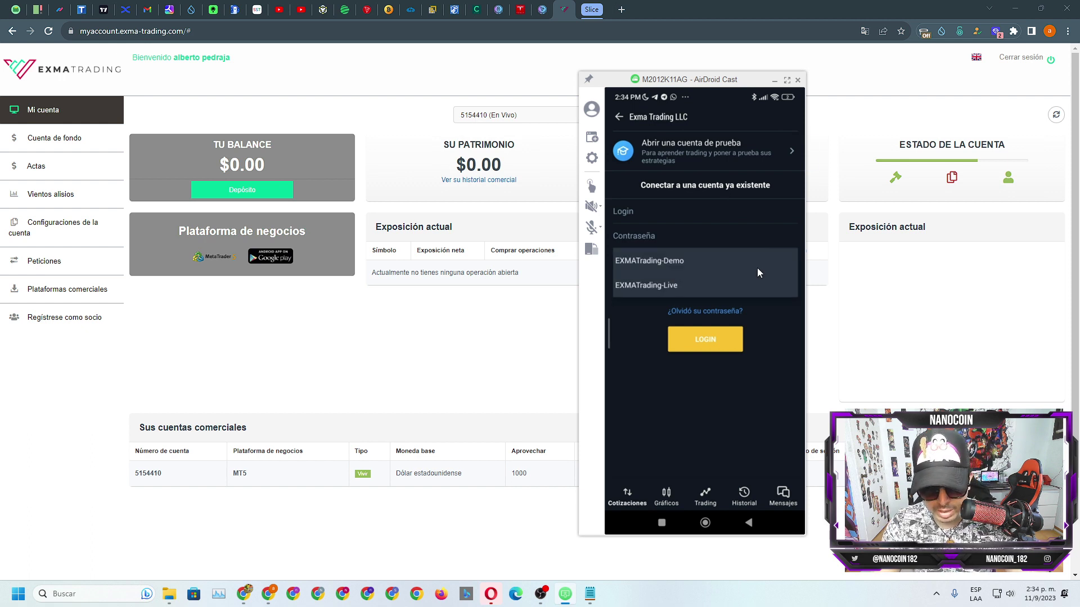
{"action": "left_click", "coordinate": [757, 268]}
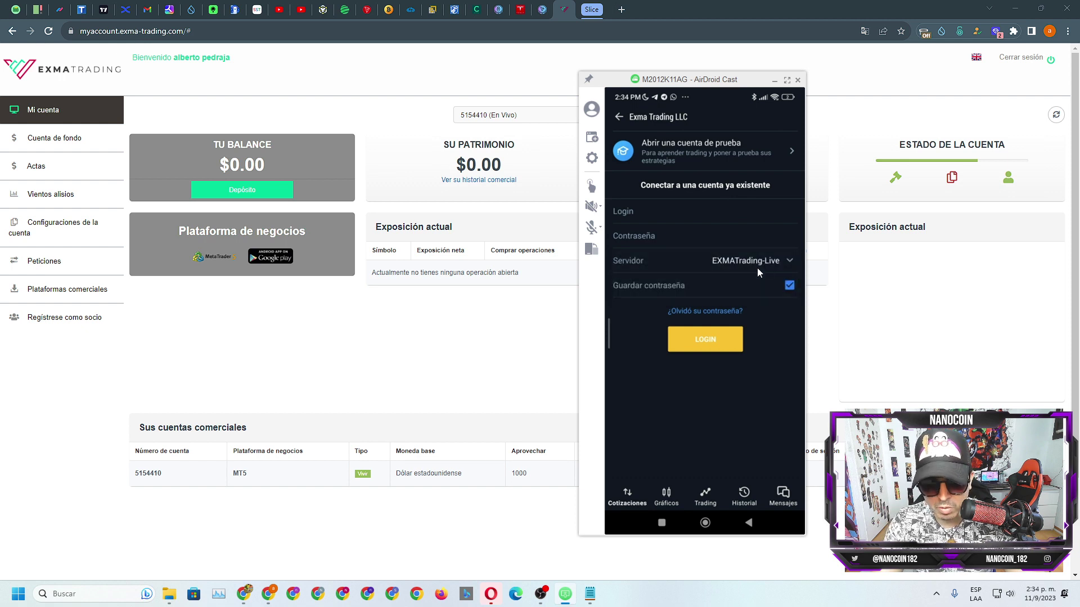
{"action": "left_click", "coordinate": [773, 80]}
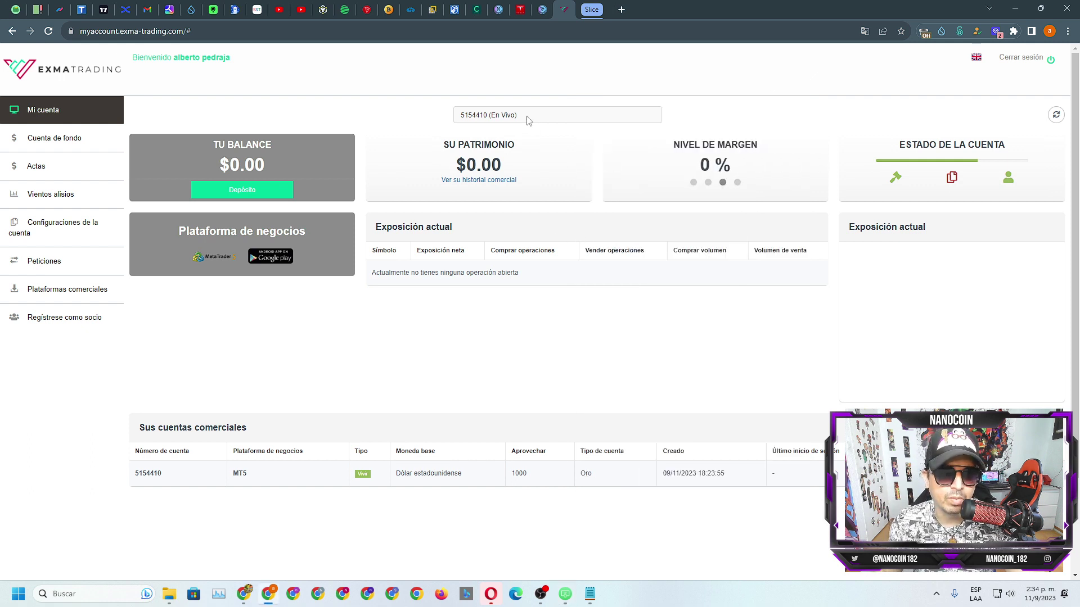
Step: Compare the live account's $0.00 balance and equity with the phone mirror, then open YouTube
{"action": "left_click", "coordinate": [461, 117]}
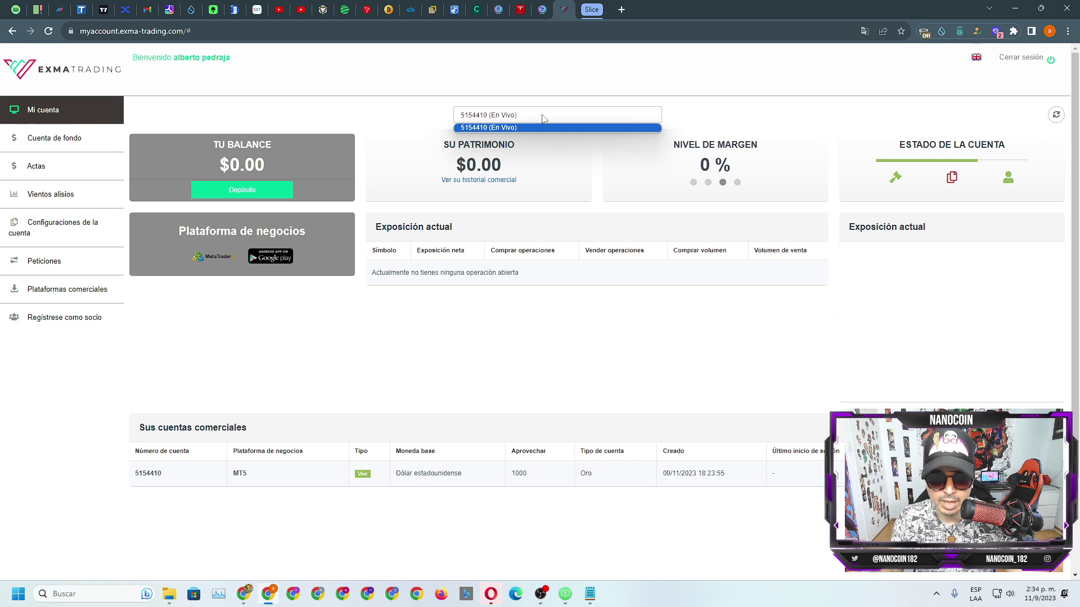
{"action": "left_click", "coordinate": [564, 593]}
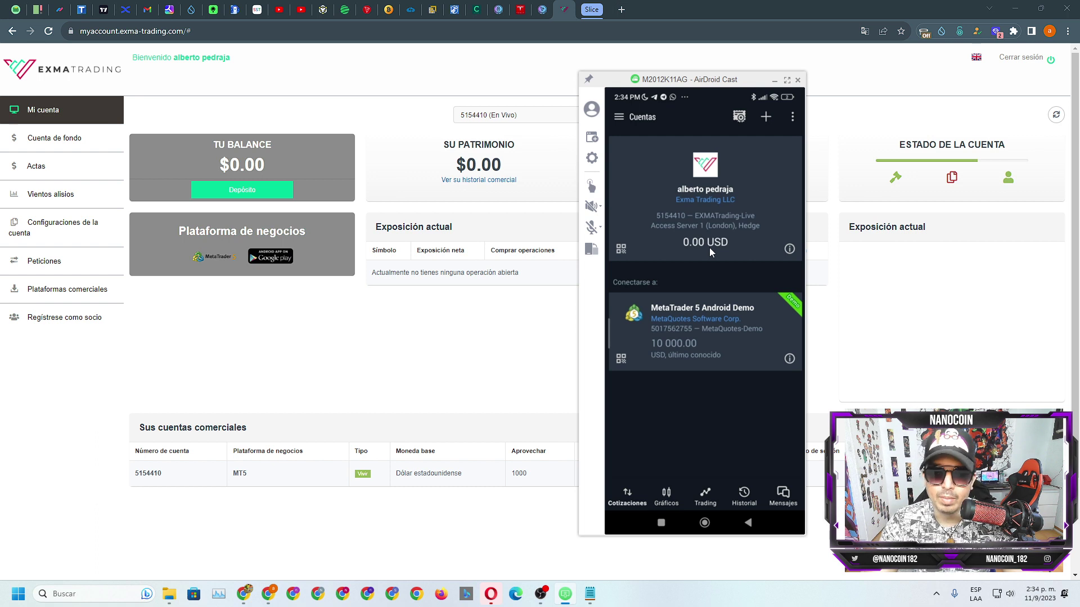
{"action": "left_click_drag", "start_coordinate": [467, 162], "coordinate": [503, 167]}
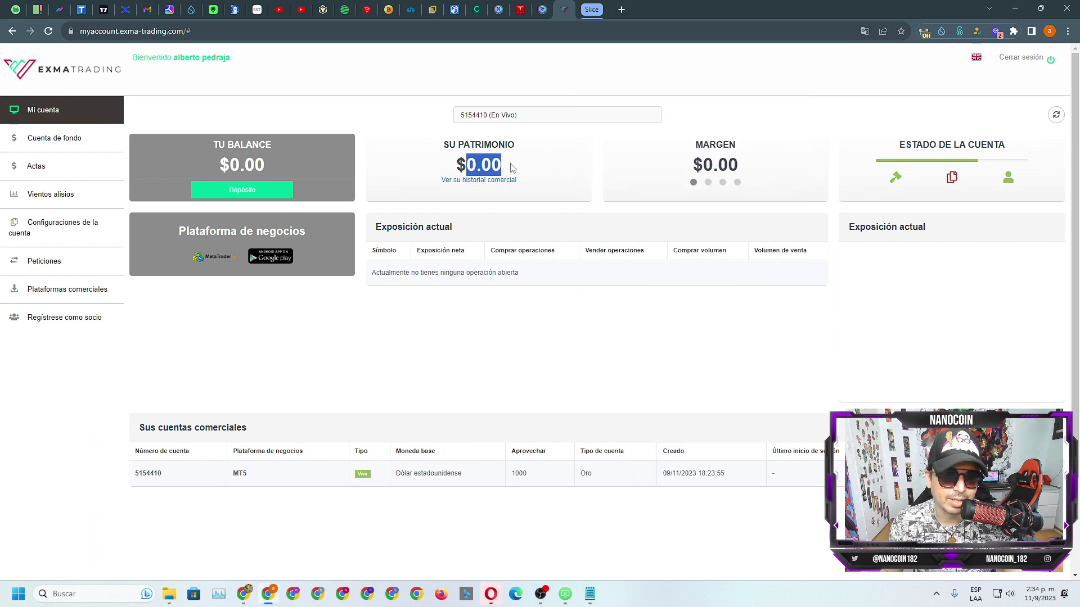
{"action": "left_click", "coordinate": [599, 363]}
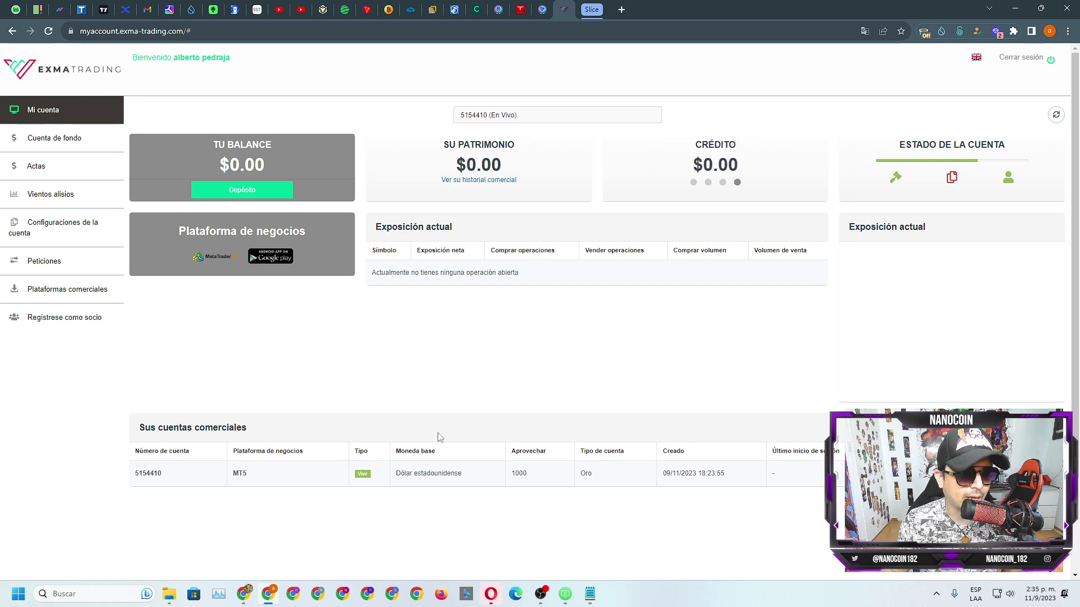
{"action": "left_click", "coordinate": [245, 593]}
Step: Copy the description's forms.gle link and load it in a new tab to reach the Google Form
{"action": "scroll", "coordinate": [365, 383], "scroll_direction": "down", "scroll_amount": 2}
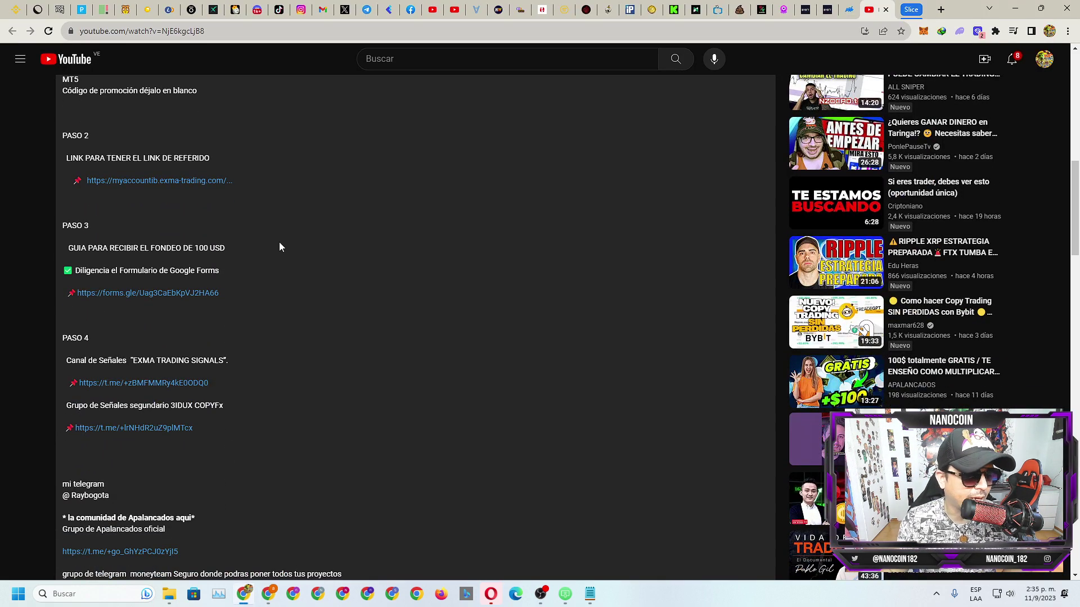
{"action": "right_click", "coordinate": [162, 293]}
{"action": "left_click", "coordinate": [227, 374]}
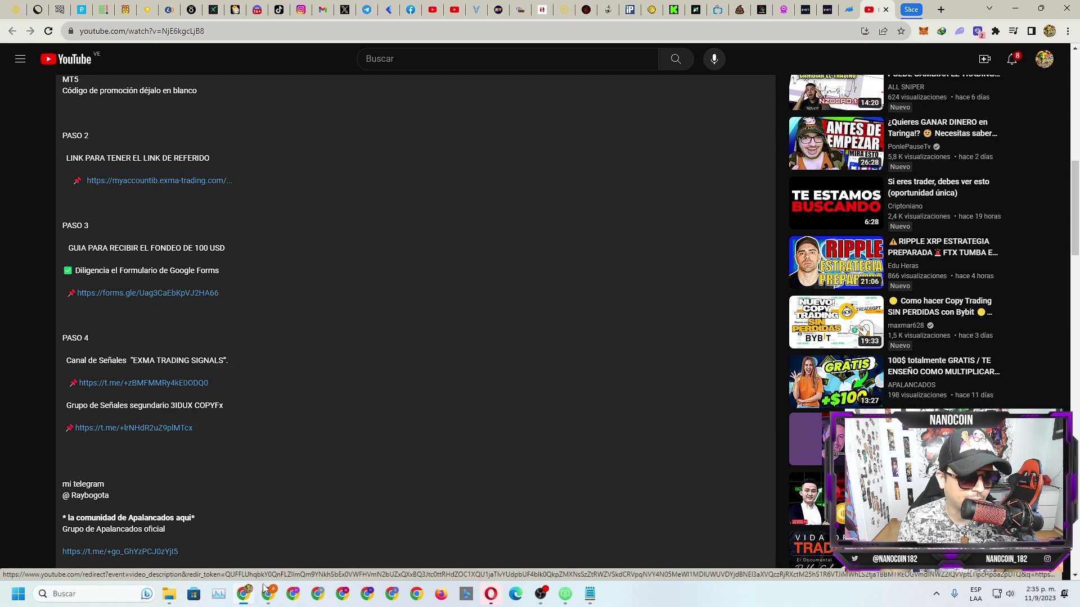
{"action": "left_click", "coordinate": [268, 594]}
{"action": "left_click", "coordinate": [621, 9]}
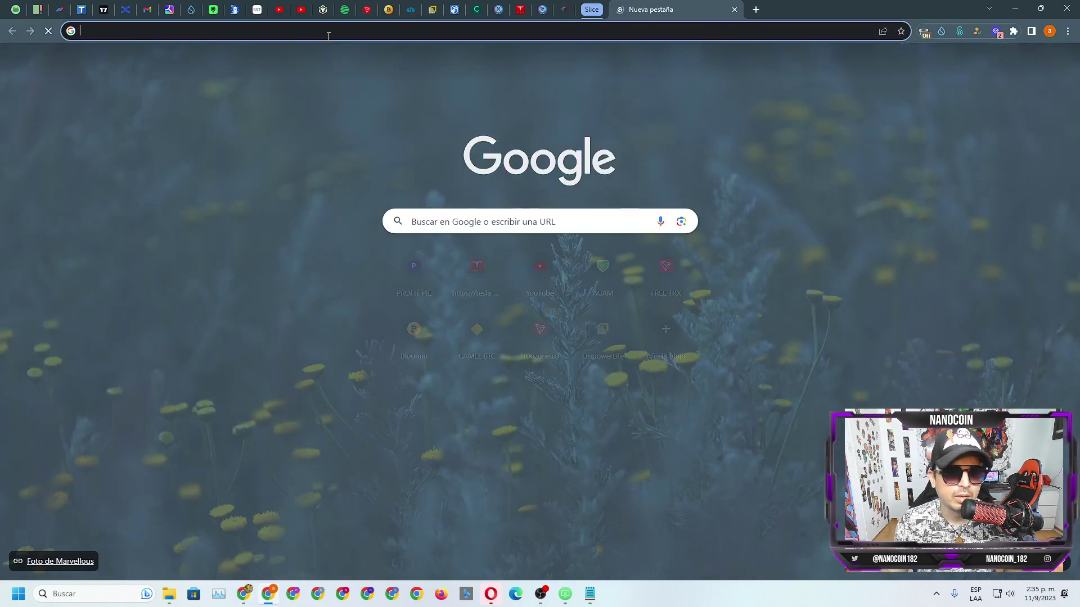
{"action": "right_click", "coordinate": [276, 31]}
{"action": "left_click", "coordinate": [313, 106]}
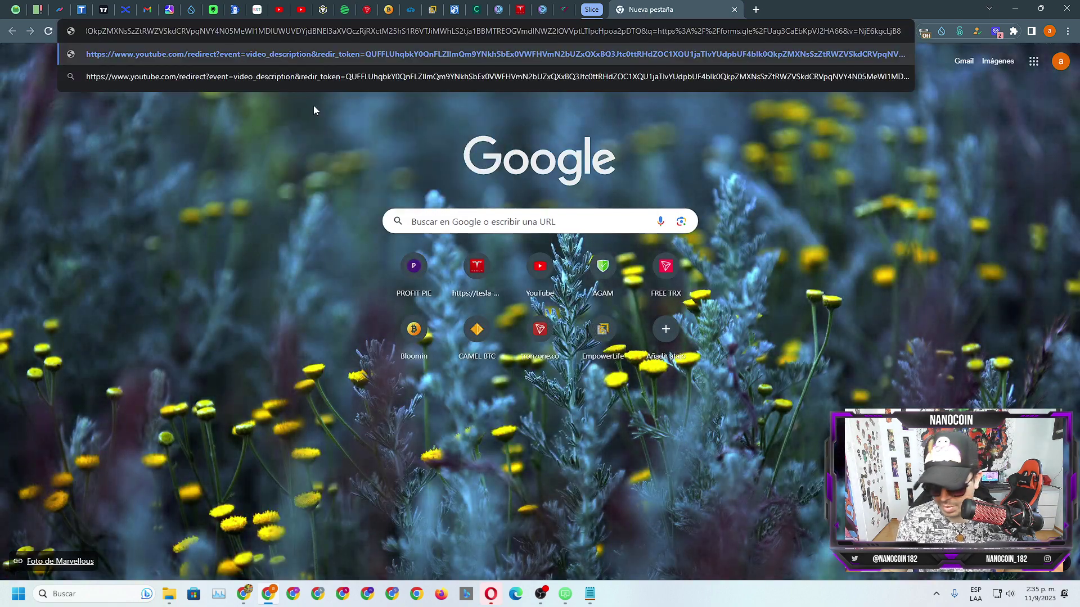
{"action": "key", "text": "Return"}
{"action": "left_click", "coordinate": [514, 215]}
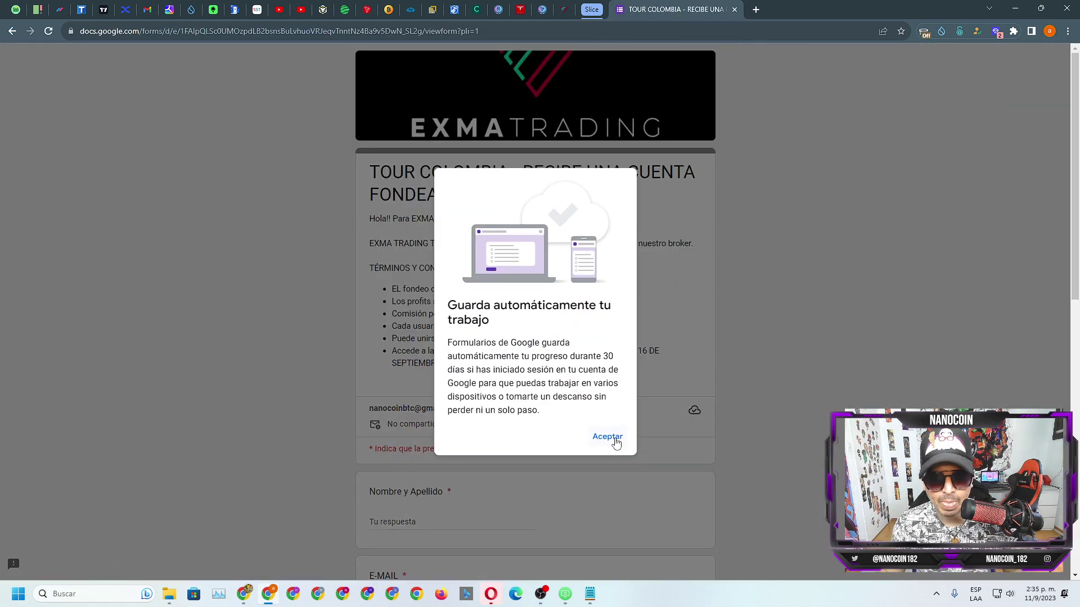
Step: Dismiss the autosave notice and read through the TOUR COLOMBIA form's terms and conditions
{"action": "left_click", "coordinate": [615, 442]}
{"action": "scroll", "coordinate": [726, 289], "scroll_direction": "down", "scroll_amount": 2}
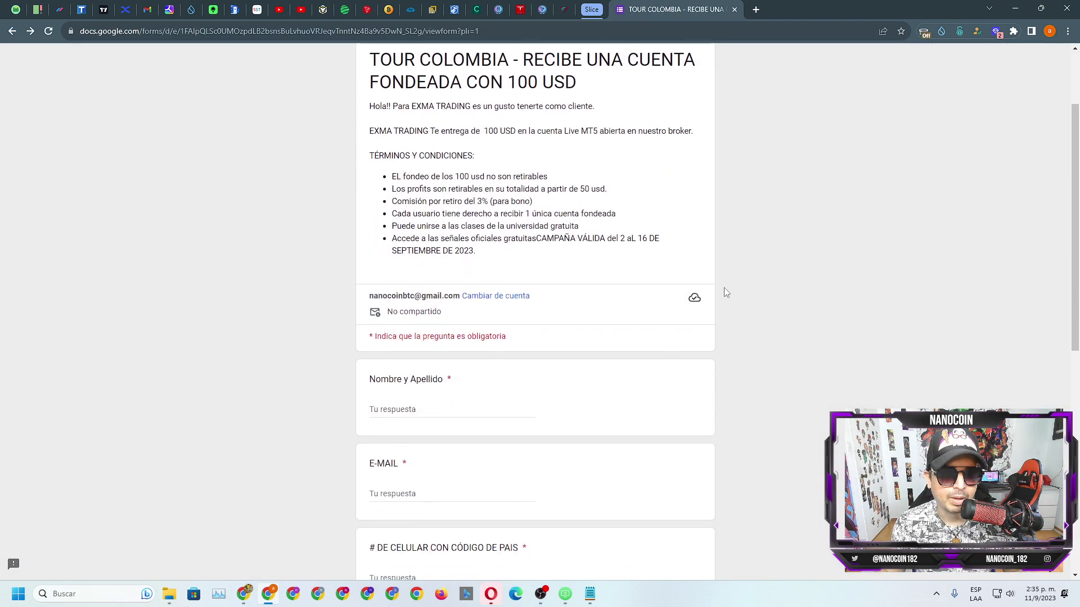
{"action": "scroll", "coordinate": [537, 199], "scroll_direction": "up", "scroll_amount": 2}
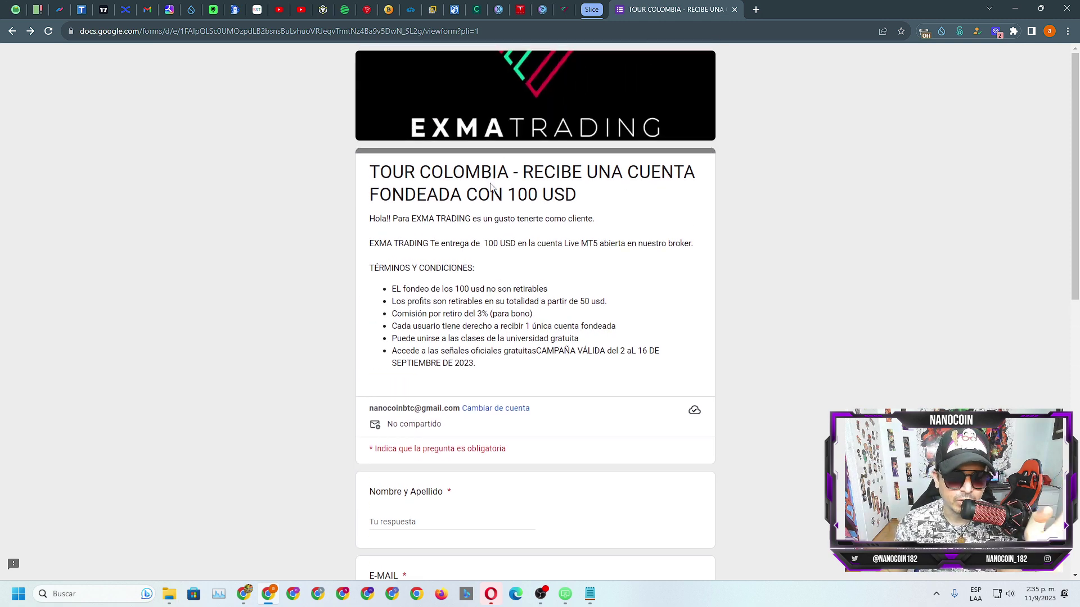
{"action": "scroll", "coordinate": [444, 182], "scroll_direction": "down", "scroll_amount": 1}
{"action": "scroll", "coordinate": [479, 181], "scroll_direction": "up", "scroll_amount": 1}
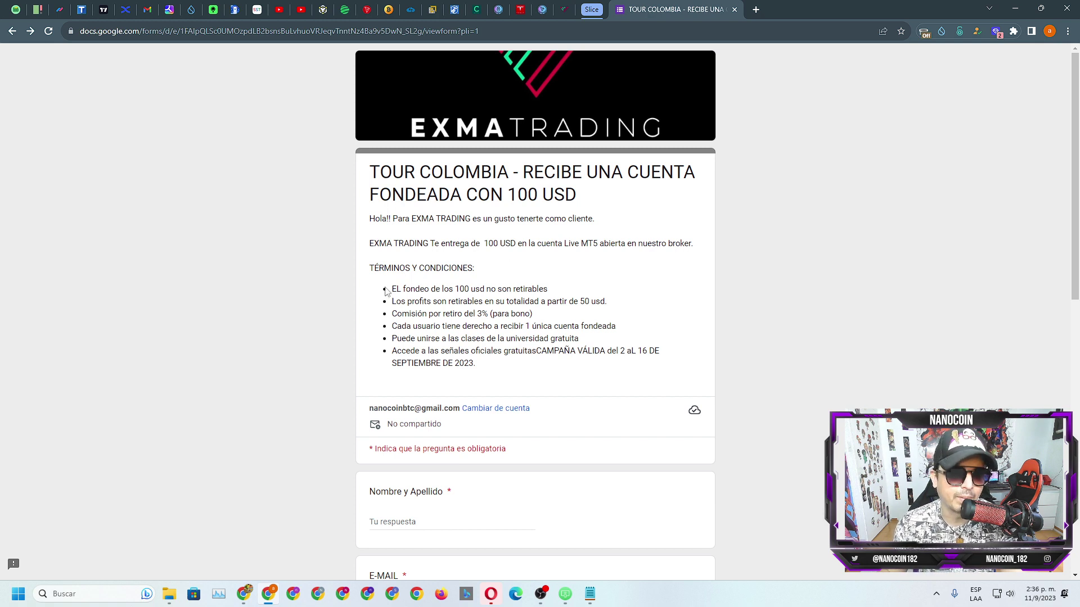
{"action": "scroll", "coordinate": [408, 286], "scroll_direction": "down", "scroll_amount": 1}
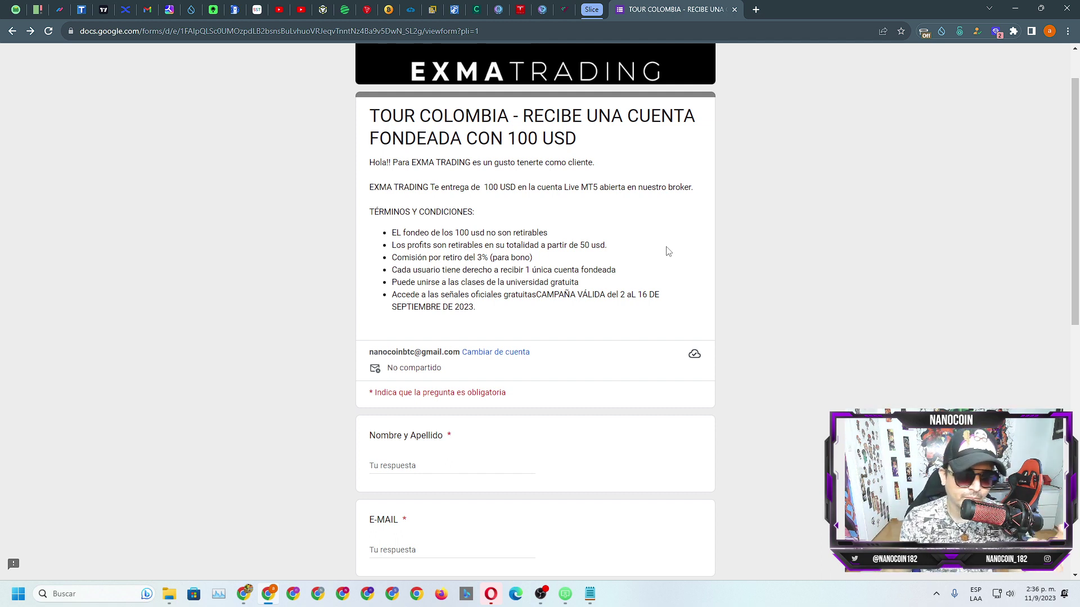
{"action": "scroll", "coordinate": [438, 293], "scroll_direction": "down", "scroll_amount": 2}
{"action": "scroll", "coordinate": [438, 293], "scroll_direction": "down", "scroll_amount": 2}
Step: Enter the respondent's name, then copy the Gmail account's address into the E-MAIL answer
{"action": "left_click", "coordinate": [398, 238]}
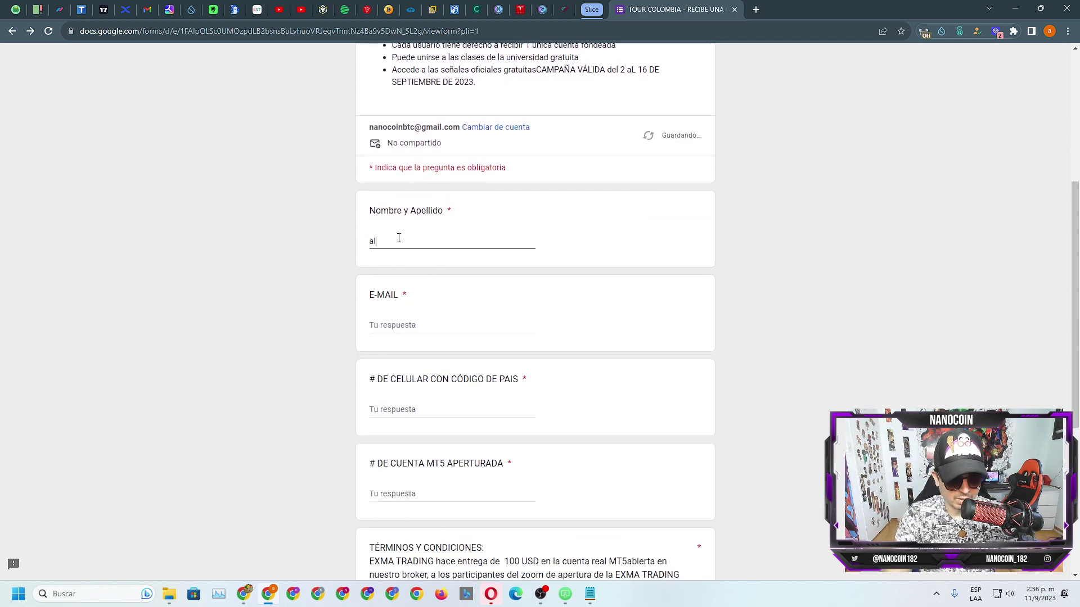
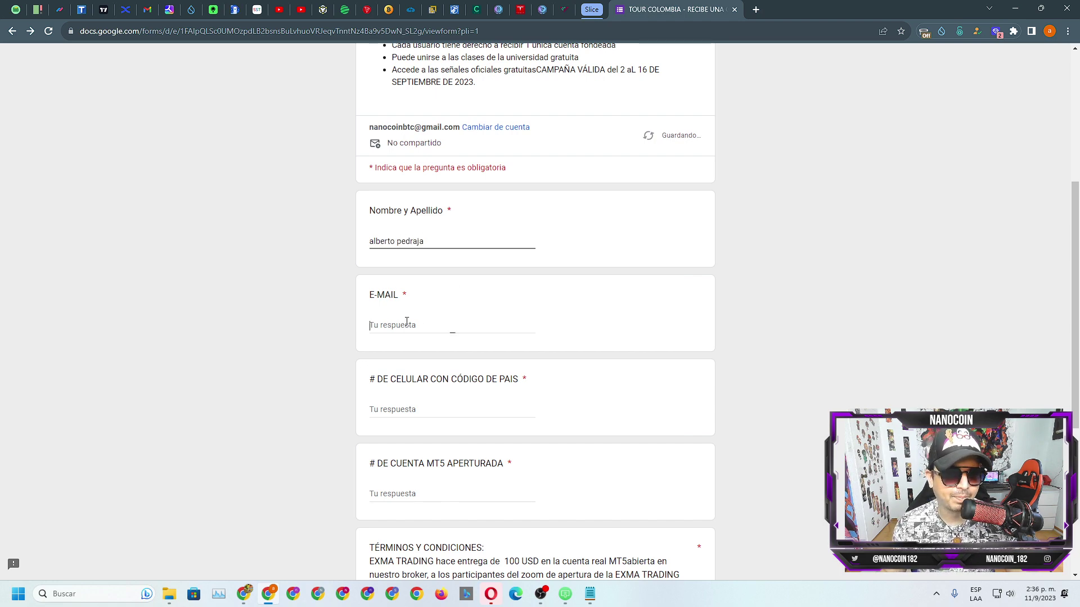
{"action": "left_click", "coordinate": [421, 324]}
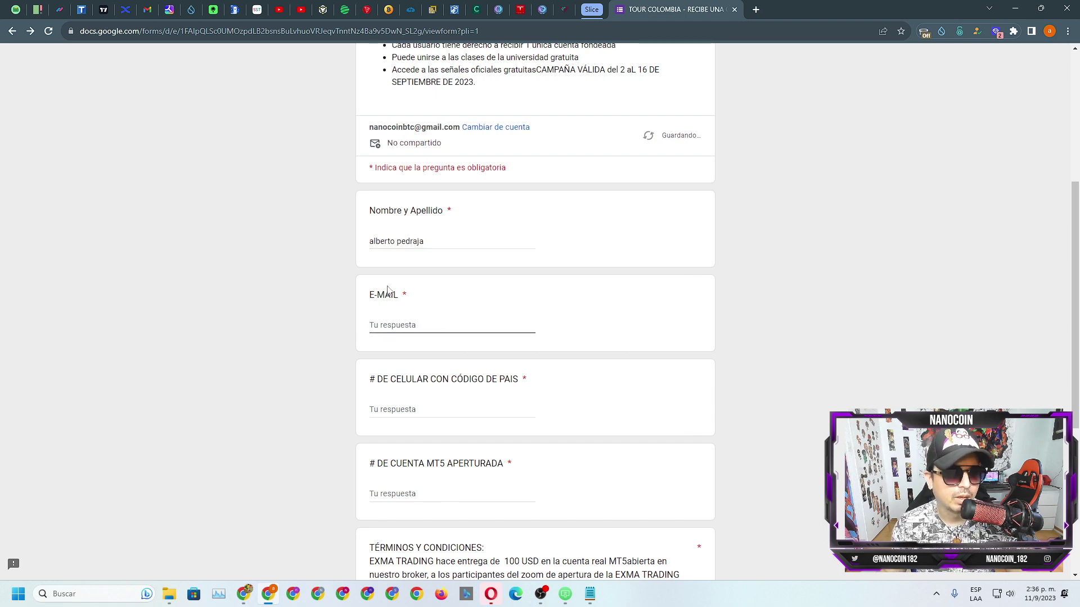
{"action": "left_click", "coordinate": [155, 11]}
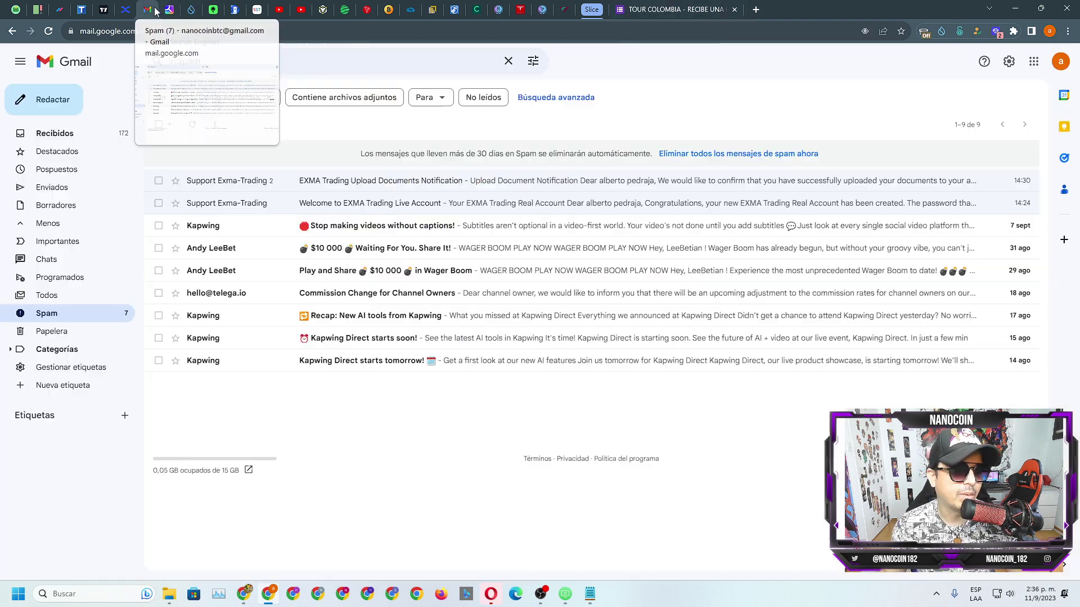
{"action": "left_click", "coordinate": [1061, 61]}
{"action": "left_click_drag", "start_coordinate": [909, 95], "coordinate": [1018, 100]}
{"action": "right_click", "coordinate": [995, 97]}
{"action": "left_click", "coordinate": [947, 106]}
{"action": "left_click", "coordinate": [692, 10]}
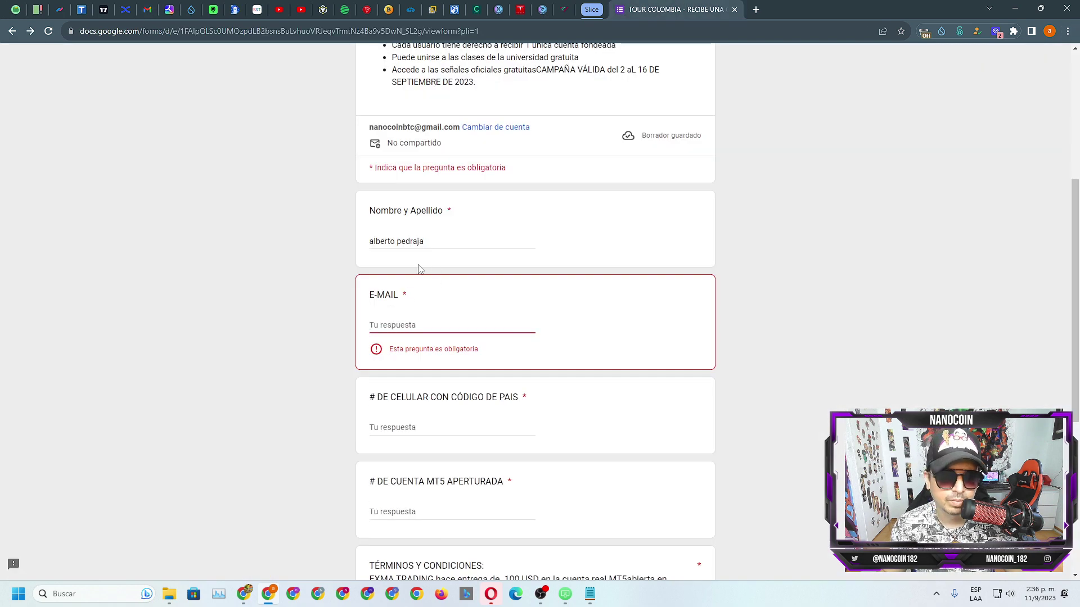
{"action": "right_click", "coordinate": [392, 325]}
{"action": "left_click", "coordinate": [428, 412]}
Step: Enter the phone number and select ACEPTO for both the terms and the risk warning
{"action": "scroll", "coordinate": [839, 278], "scroll_direction": "down", "scroll_amount": 1}
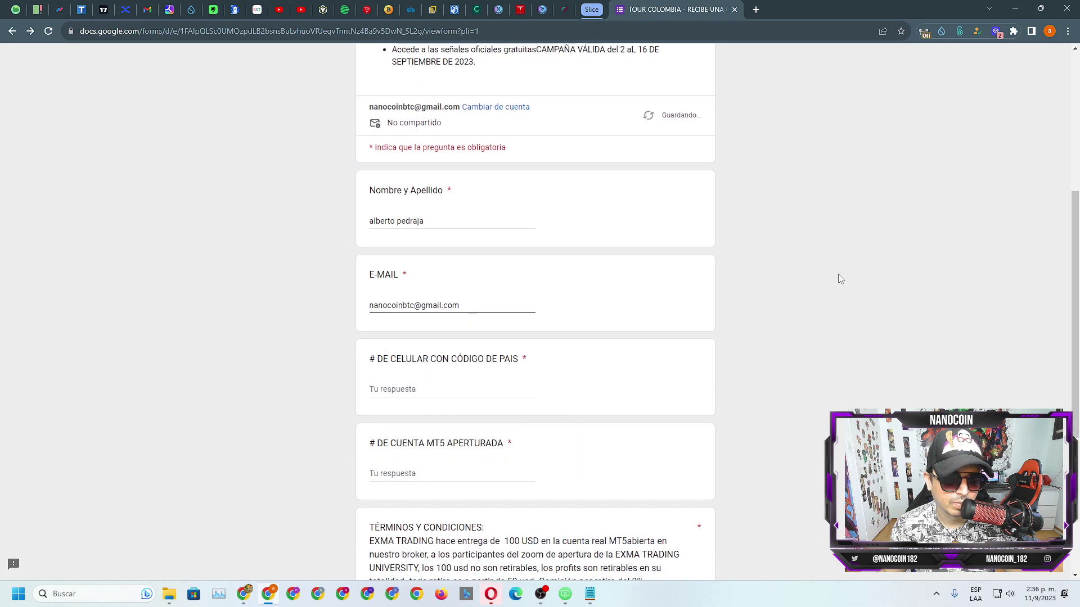
{"action": "scroll", "coordinate": [537, 337], "scroll_direction": "down", "scroll_amount": 1}
{"action": "left_click", "coordinate": [413, 297]}
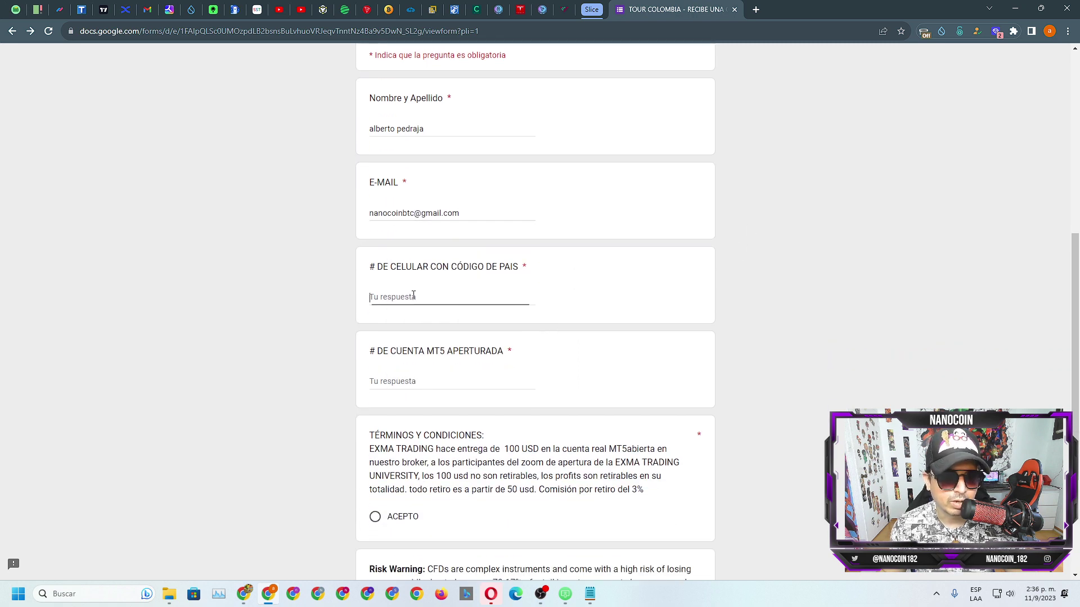
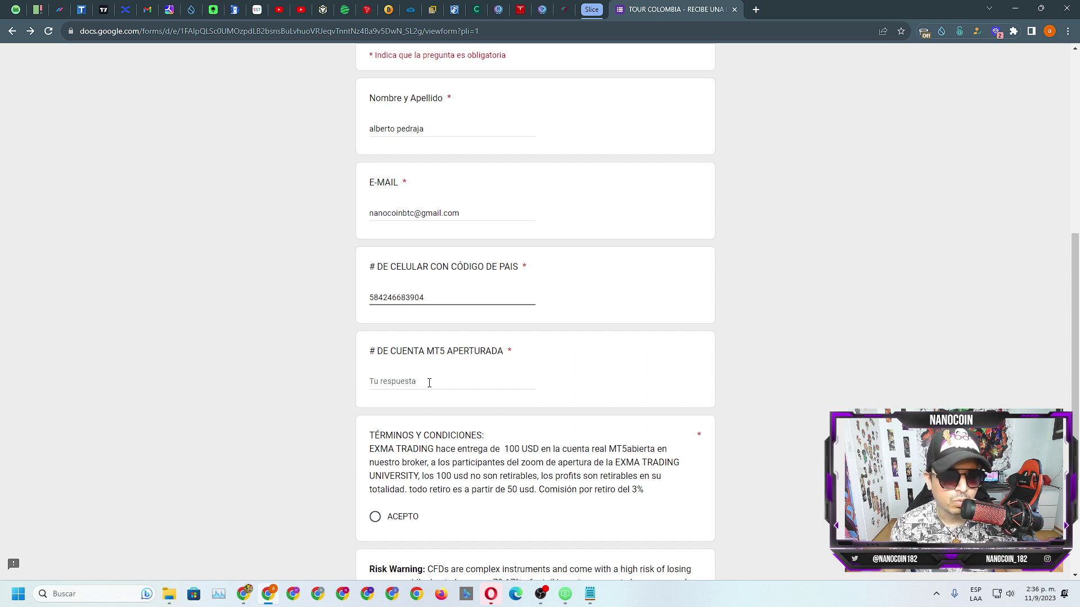
{"action": "left_click", "coordinate": [429, 383]}
{"action": "scroll", "coordinate": [702, 299], "scroll_direction": "down", "scroll_amount": 2}
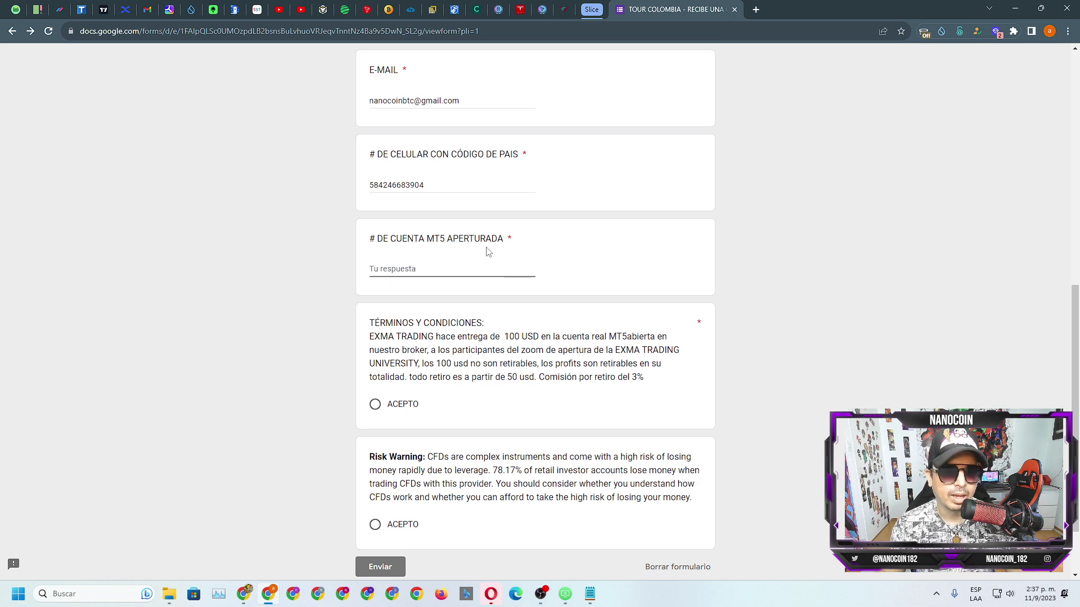
{"action": "scroll", "coordinate": [509, 252], "scroll_direction": "down", "scroll_amount": 1}
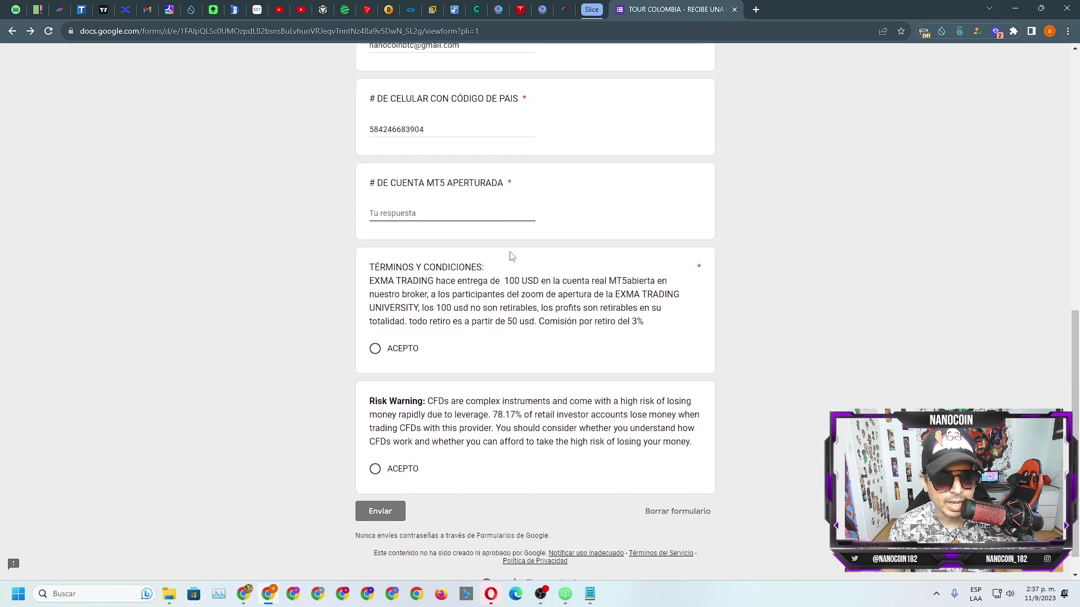
{"action": "left_click", "coordinate": [367, 355]}
{"action": "left_click", "coordinate": [374, 368]}
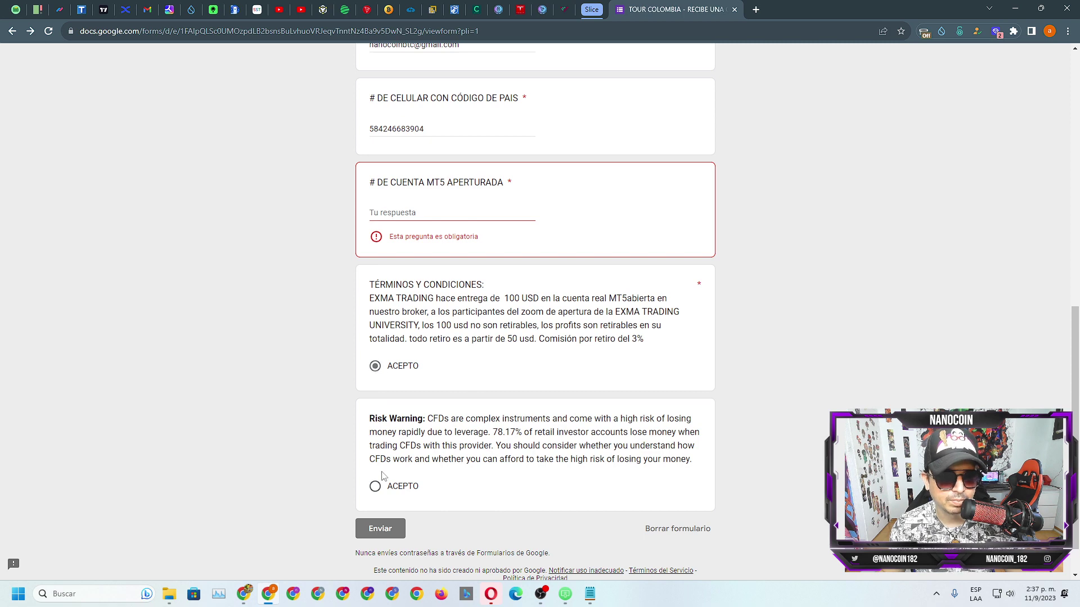
{"action": "left_click", "coordinate": [375, 487]}
{"action": "left_click", "coordinate": [388, 219]}
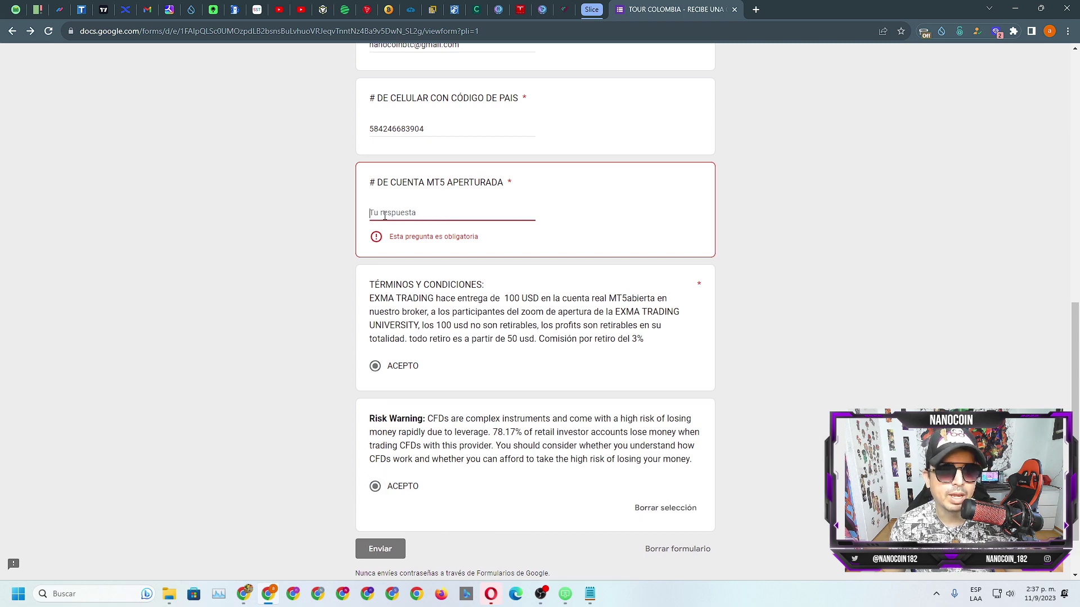
{"action": "left_click", "coordinate": [564, 10]}
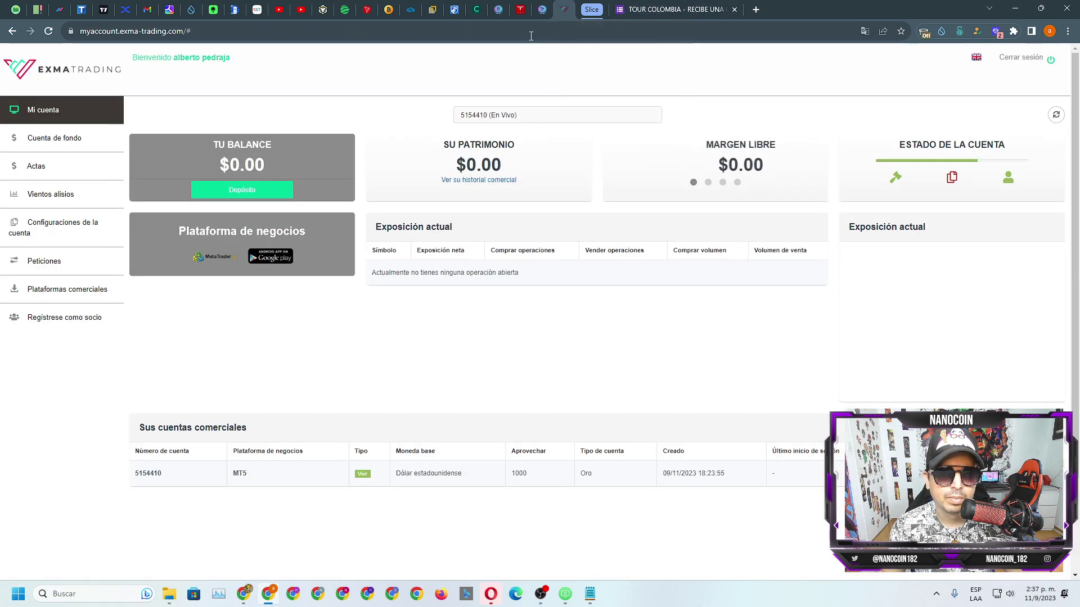
Step: Look up the live MT5 account number on the dashboard and enter it in the form
{"action": "left_click", "coordinate": [478, 116]}
{"action": "left_click", "coordinate": [479, 118]}
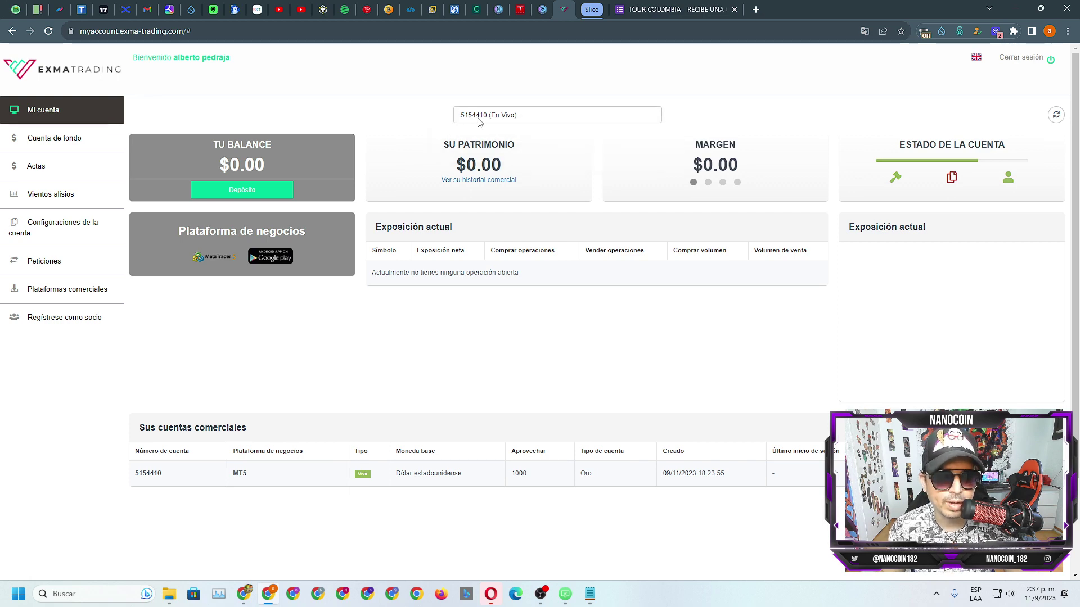
{"action": "left_click", "coordinate": [655, 10]}
{"action": "left_click", "coordinate": [399, 212]}
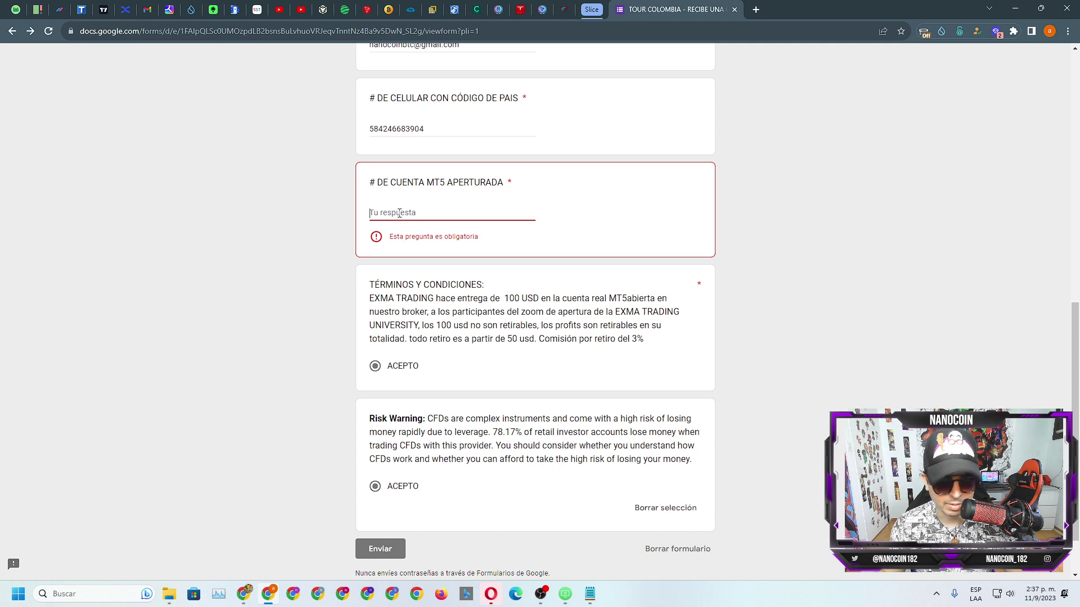
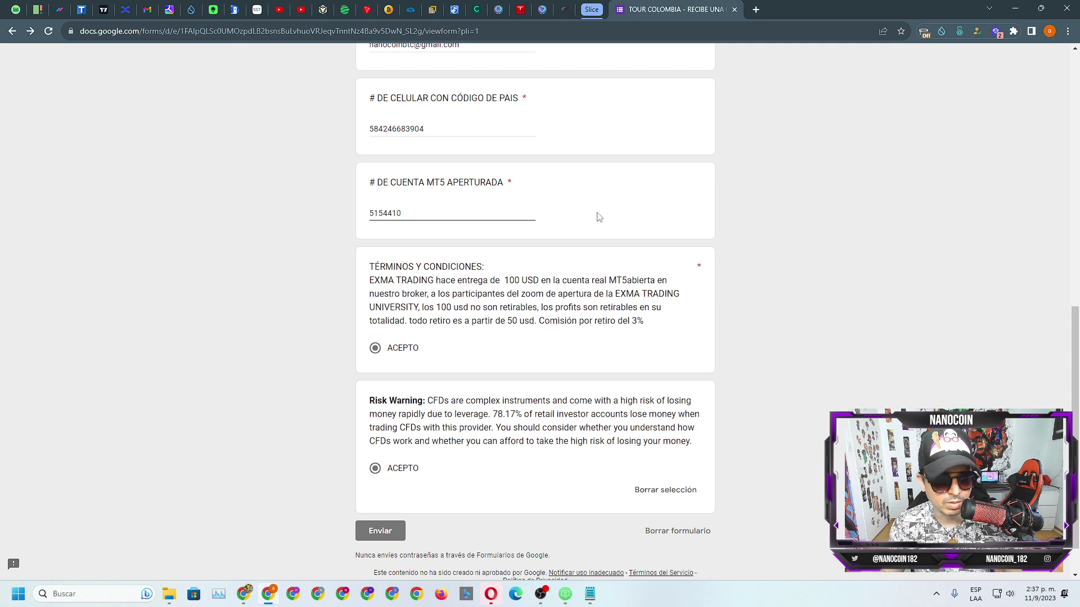
{"action": "left_click", "coordinate": [506, 179]}
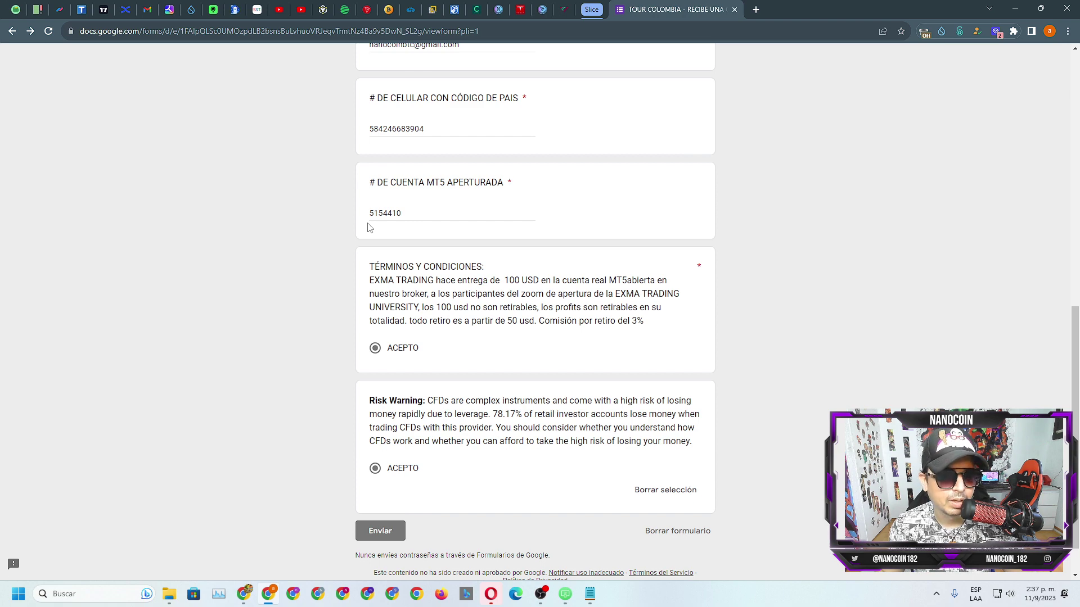
Step: Double-check the account number on the dashboard, then submit the funding form with Enviar
{"action": "left_click", "coordinate": [562, 12]}
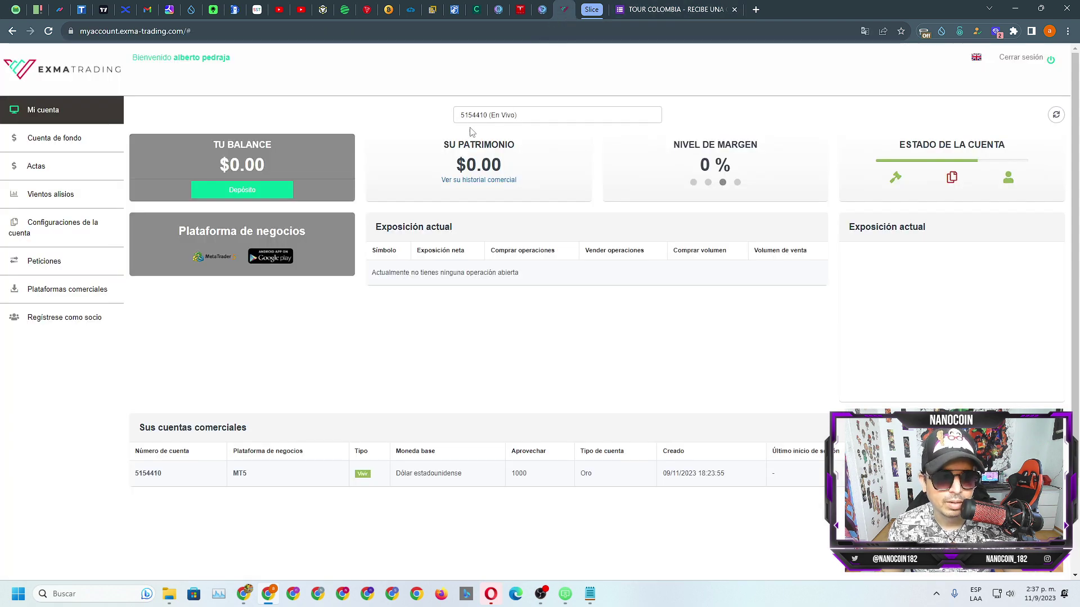
{"action": "left_click", "coordinate": [664, 10]}
{"action": "scroll", "coordinate": [585, 251], "scroll_direction": "up", "scroll_amount": 9}
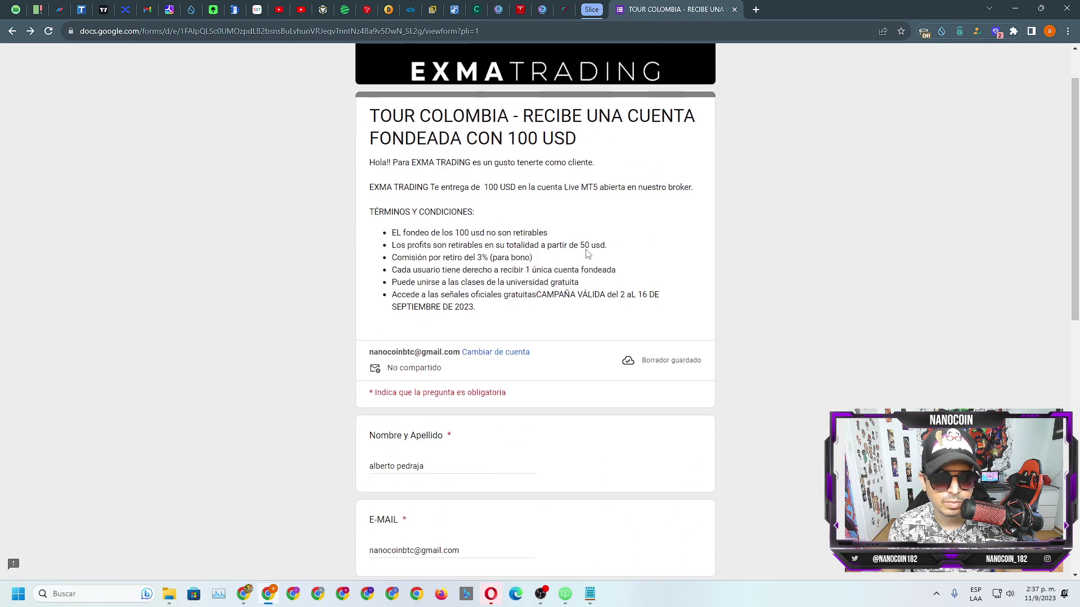
{"action": "scroll", "coordinate": [586, 251], "scroll_direction": "down", "scroll_amount": 10}
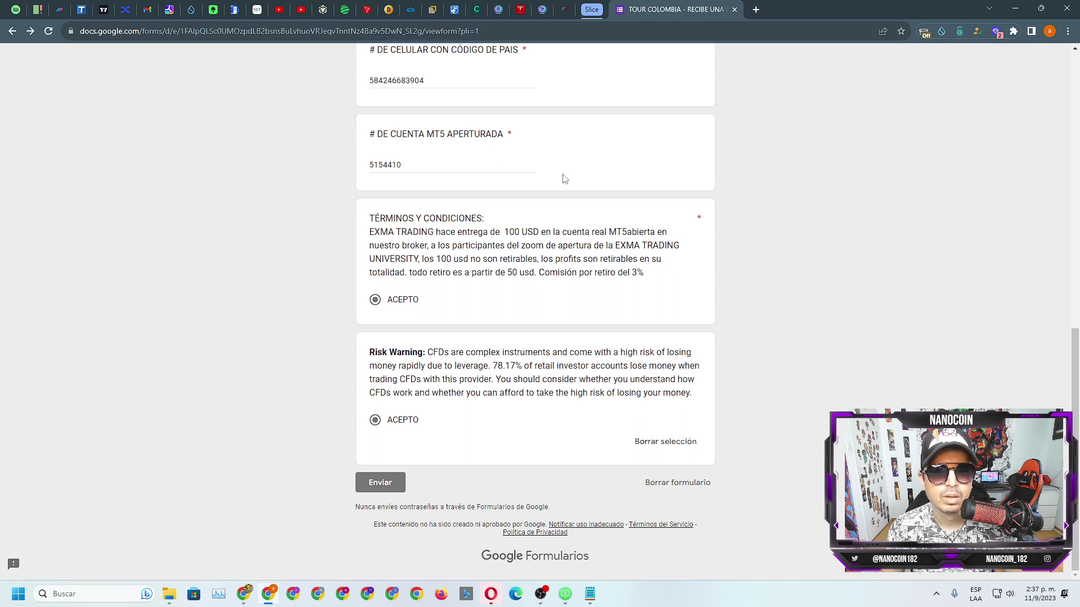
{"action": "left_click", "coordinate": [380, 482]}
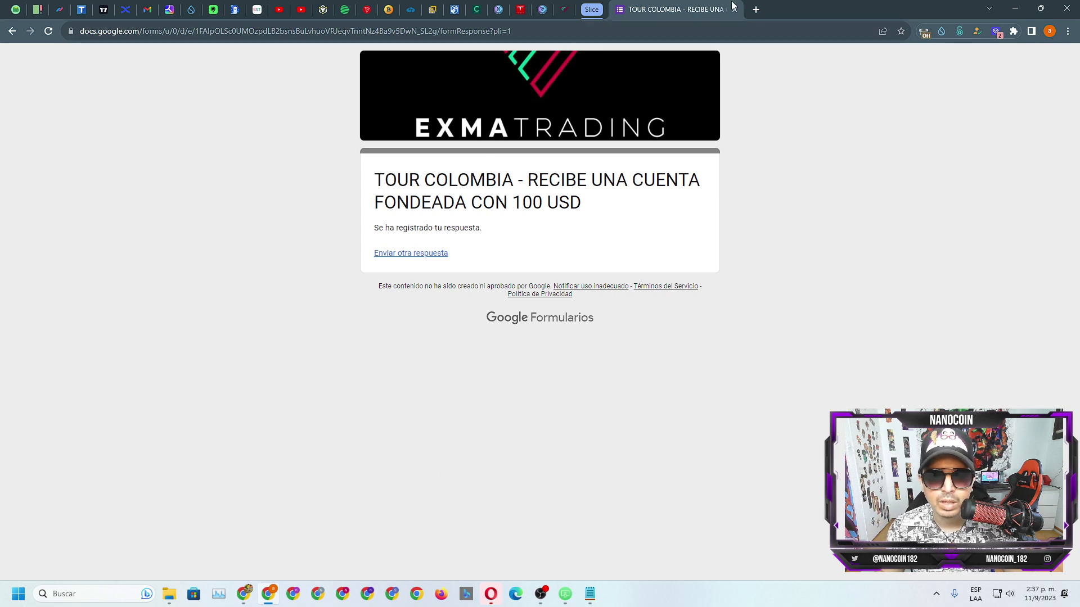
Step: Look over the reopened blank form, then close the Google Form tab
{"action": "left_click", "coordinate": [424, 253]}
{"action": "scroll", "coordinate": [712, 280], "scroll_direction": "down", "scroll_amount": 10}
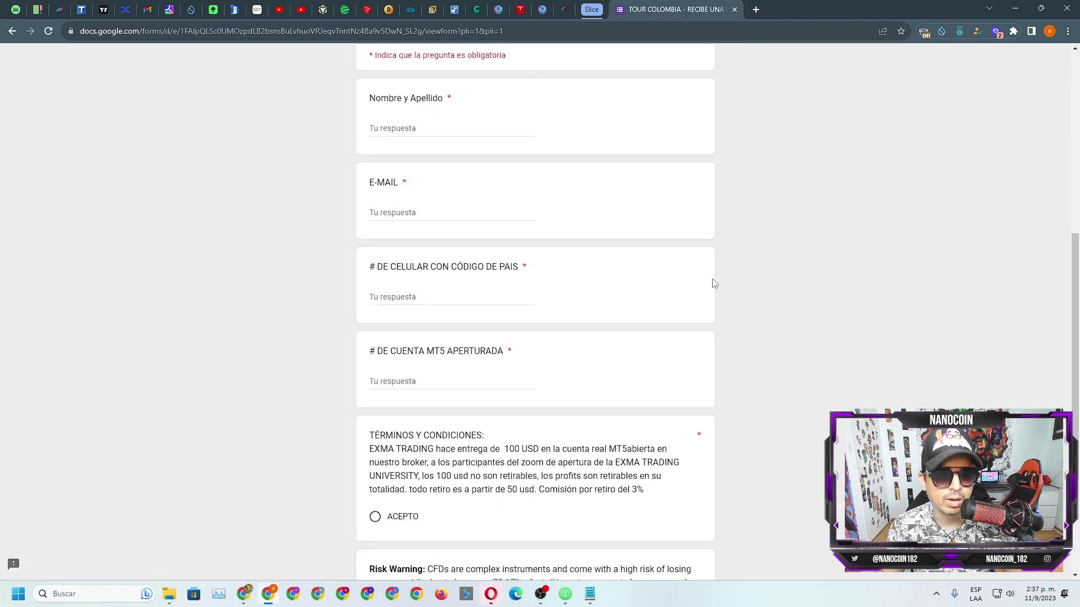
{"action": "scroll", "coordinate": [711, 285], "scroll_direction": "up", "scroll_amount": 10}
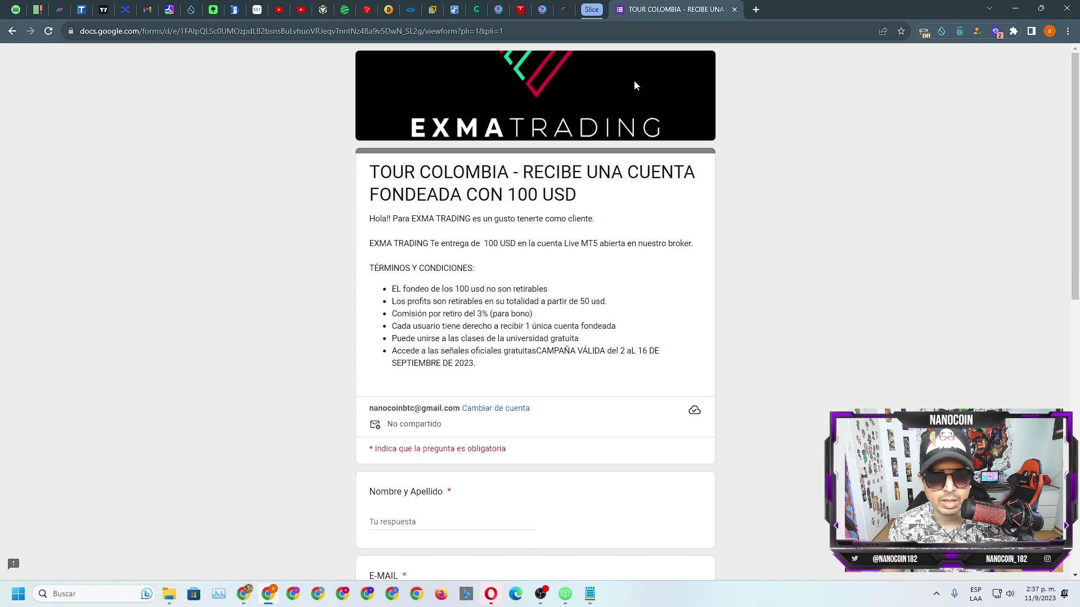
{"action": "scroll", "coordinate": [635, 84], "scroll_direction": "down", "scroll_amount": 4}
{"action": "scroll", "coordinate": [642, 85], "scroll_direction": "up", "scroll_amount": 4}
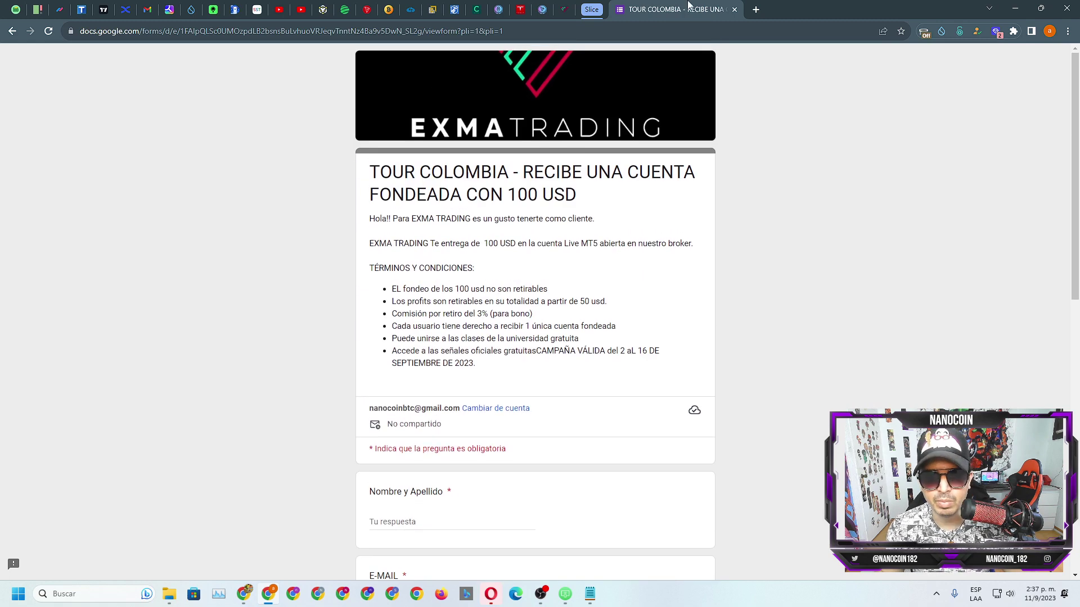
{"action": "left_click", "coordinate": [734, 9]}
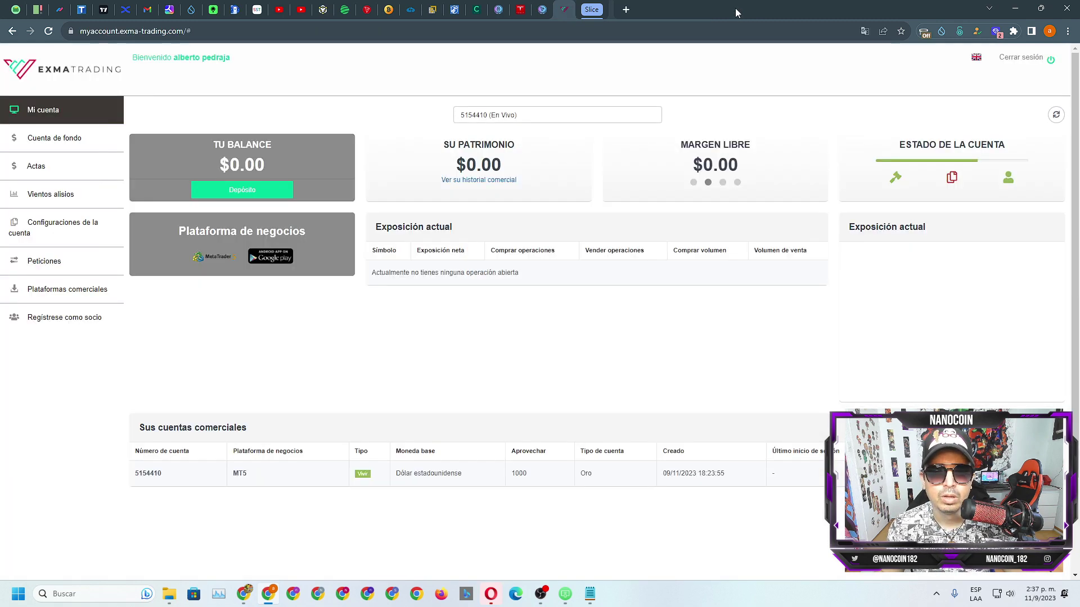
Step: View the document upload page, return to the dashboard, and bring up the AirDroid Cast phone mirror
{"action": "left_click", "coordinate": [1007, 179]}
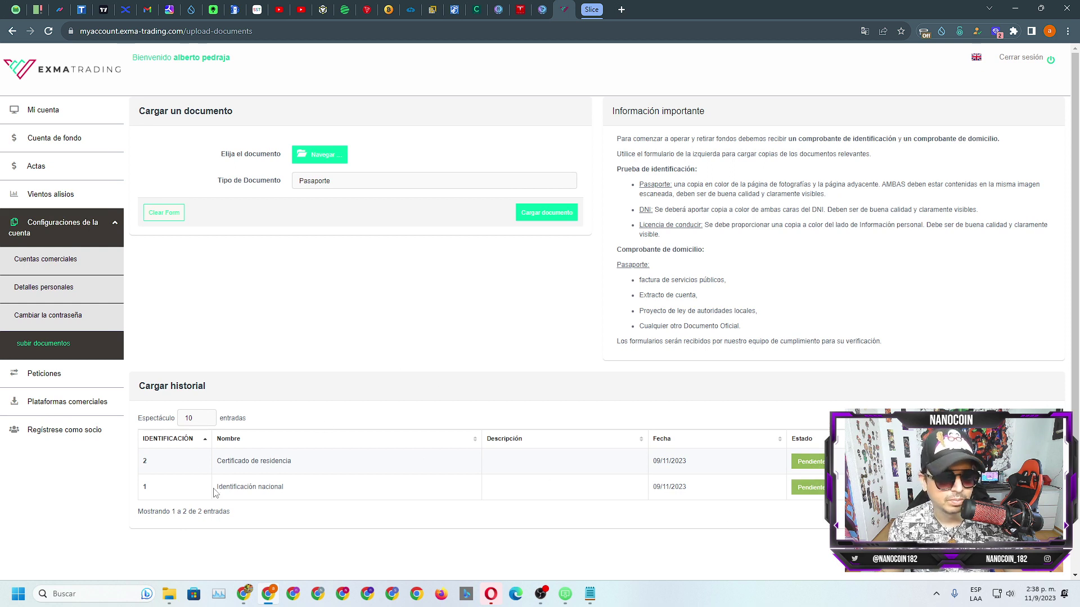
{"action": "left_click", "coordinate": [11, 32]}
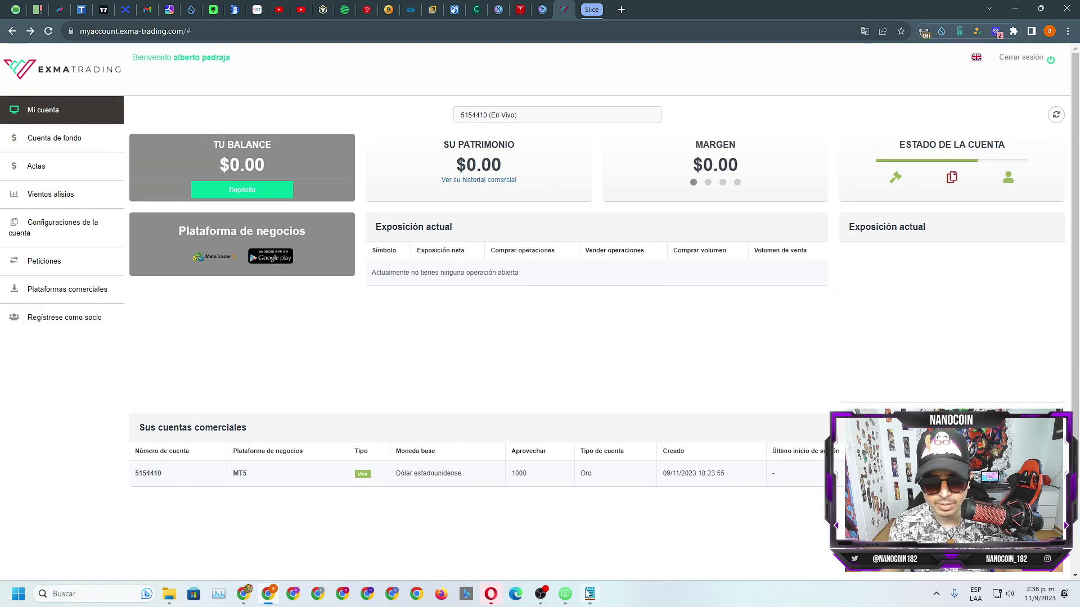
{"action": "left_click", "coordinate": [565, 594]}
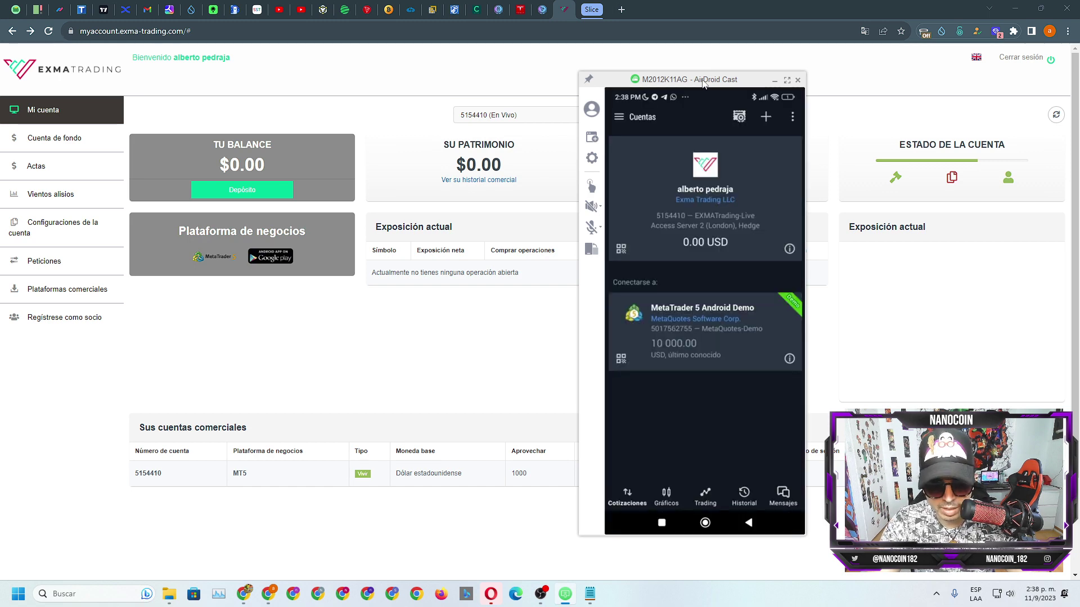
Step: Minimize the OBS and AirDroid Cast windows to reveal the full account dashboard
{"action": "left_click", "coordinate": [540, 594]}
{"action": "left_click", "coordinate": [542, 596]}
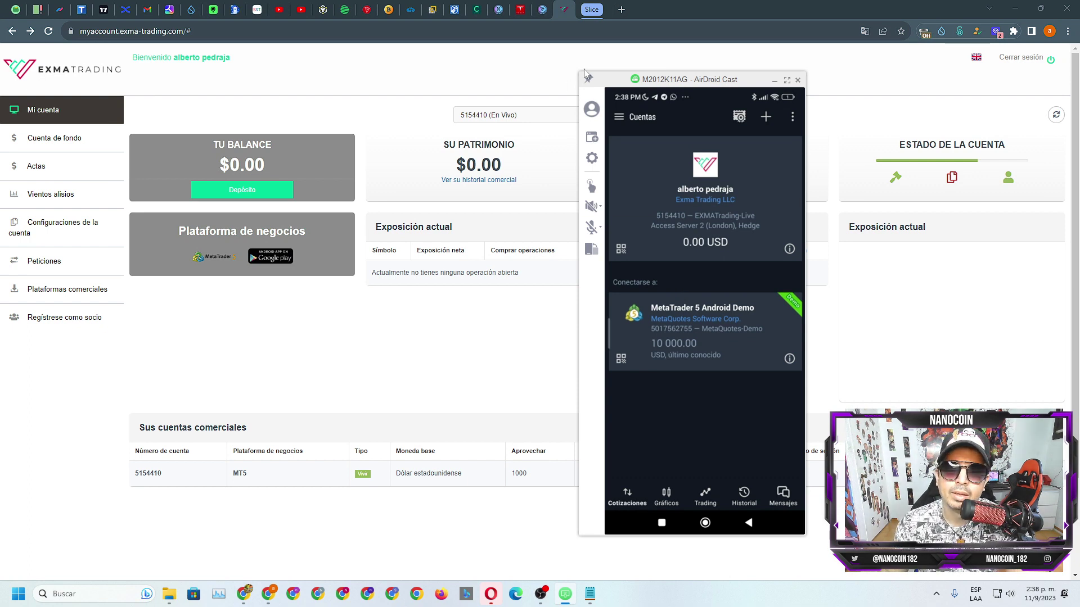
{"action": "left_click", "coordinate": [774, 80]}
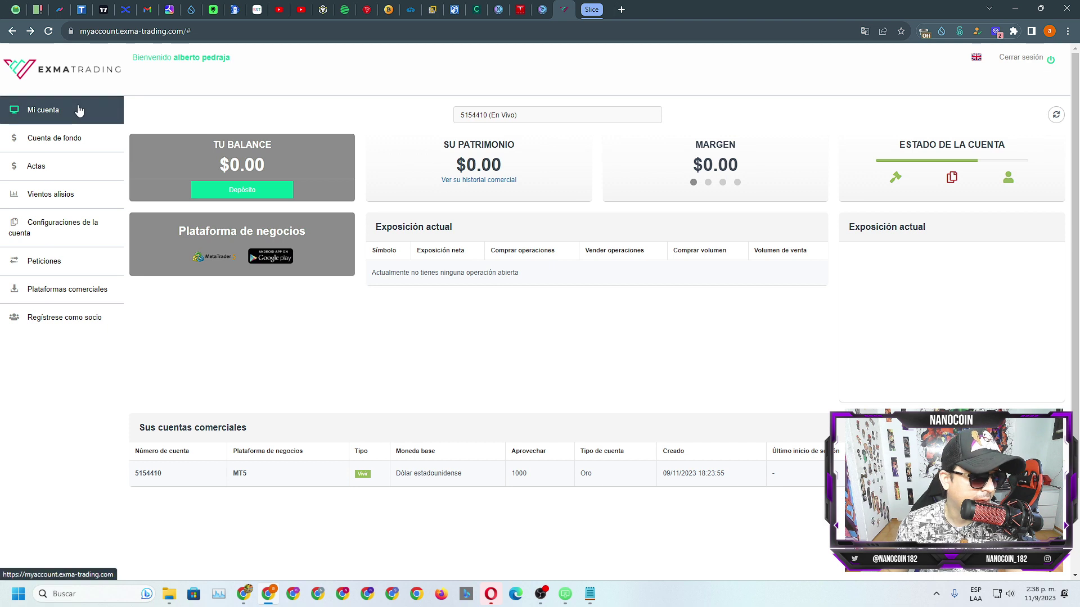
Step: Browse Cuenta de fondo and the empty trading history, then open the Regístrese como socio page
{"action": "left_click", "coordinate": [55, 140]}
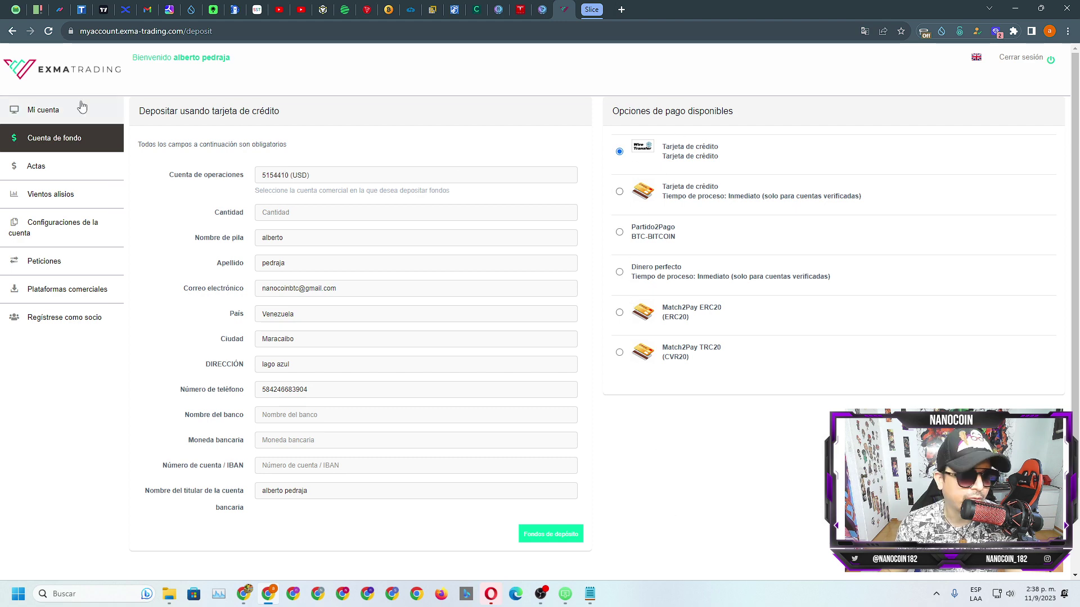
{"action": "left_click", "coordinate": [11, 32]}
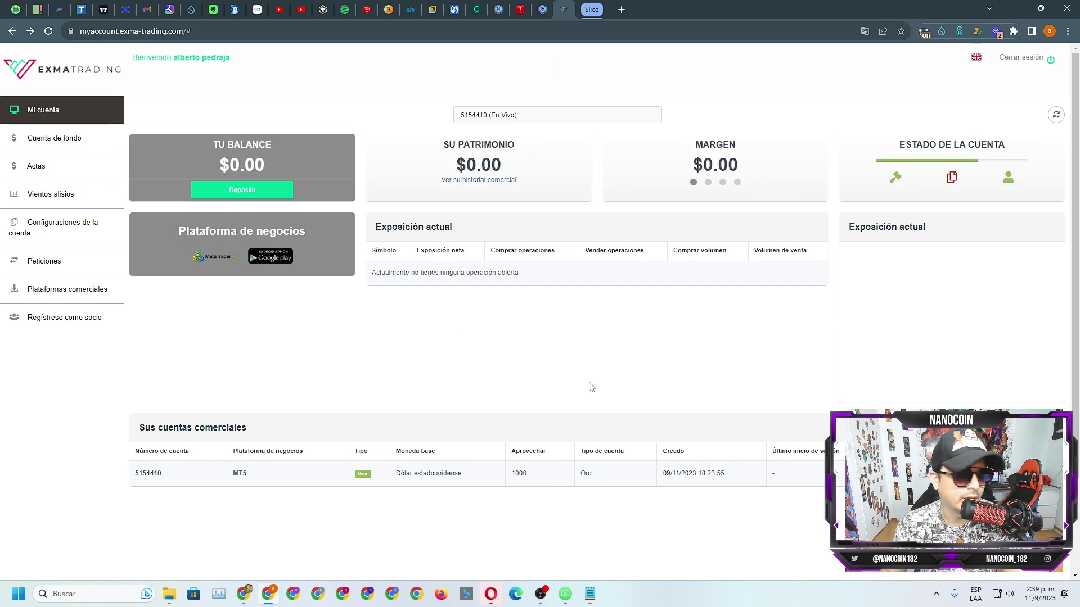
{"action": "left_click", "coordinate": [72, 203]}
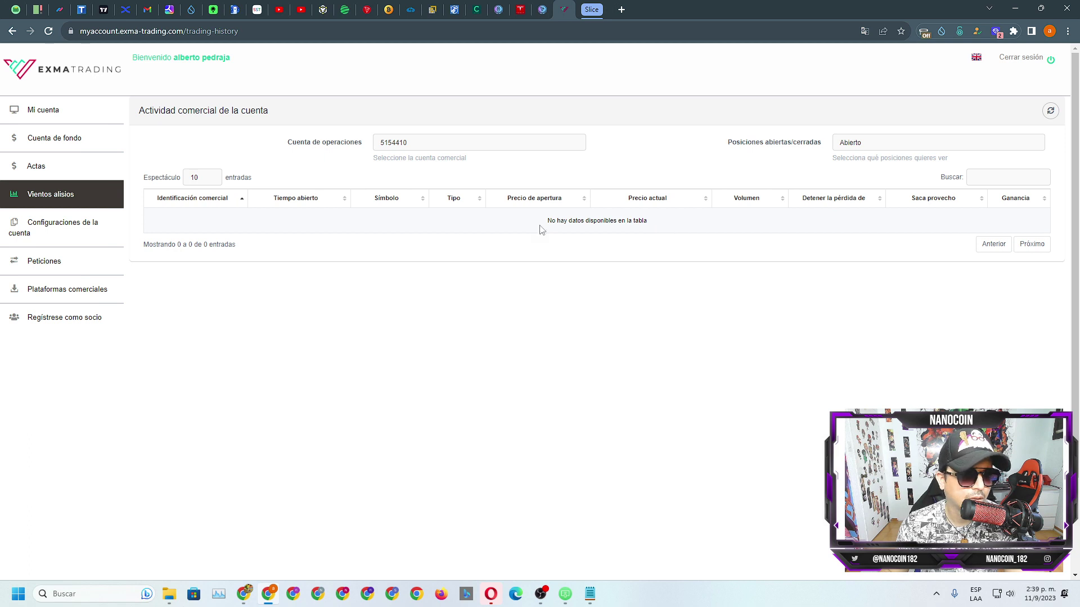
{"action": "left_click", "coordinate": [69, 230]}
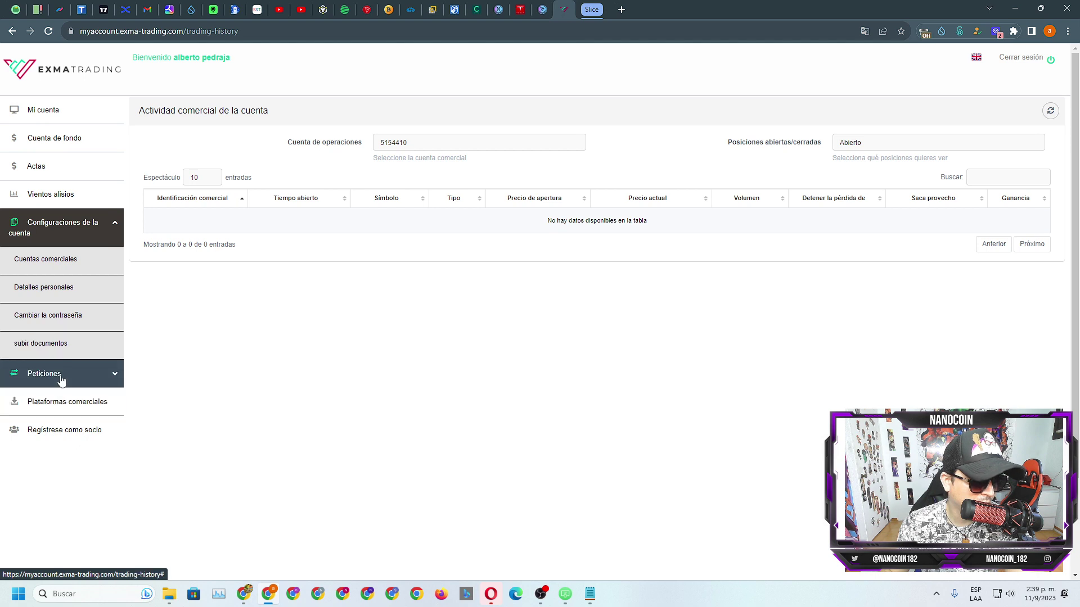
{"action": "left_click", "coordinate": [64, 431]}
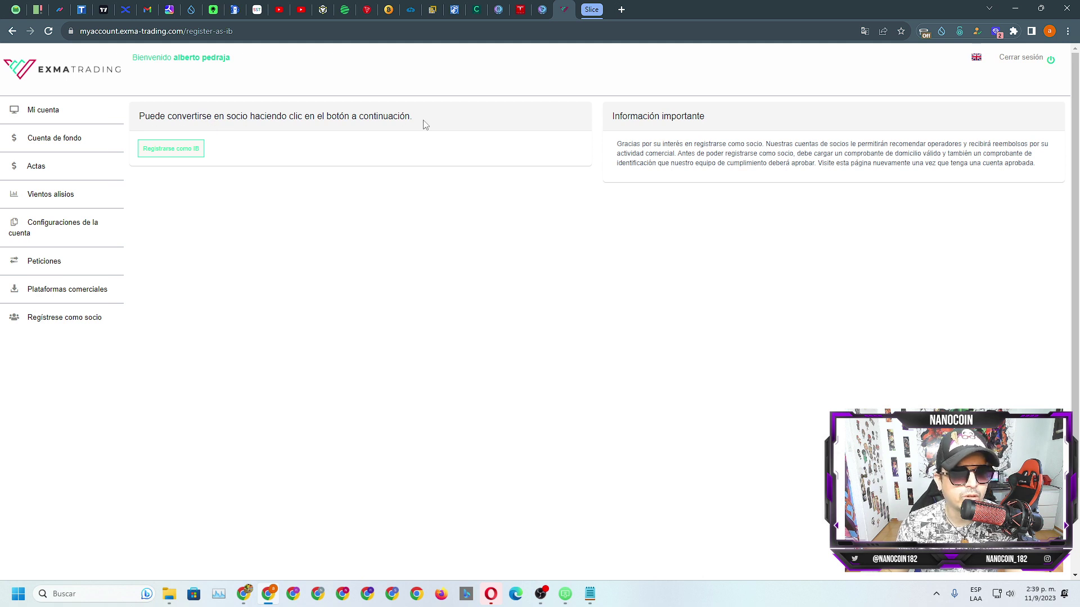
Step: Register via Registrarse como IB, reaching the IB Reporting System dashboard with all figures at zero
{"action": "left_click", "coordinate": [173, 148]}
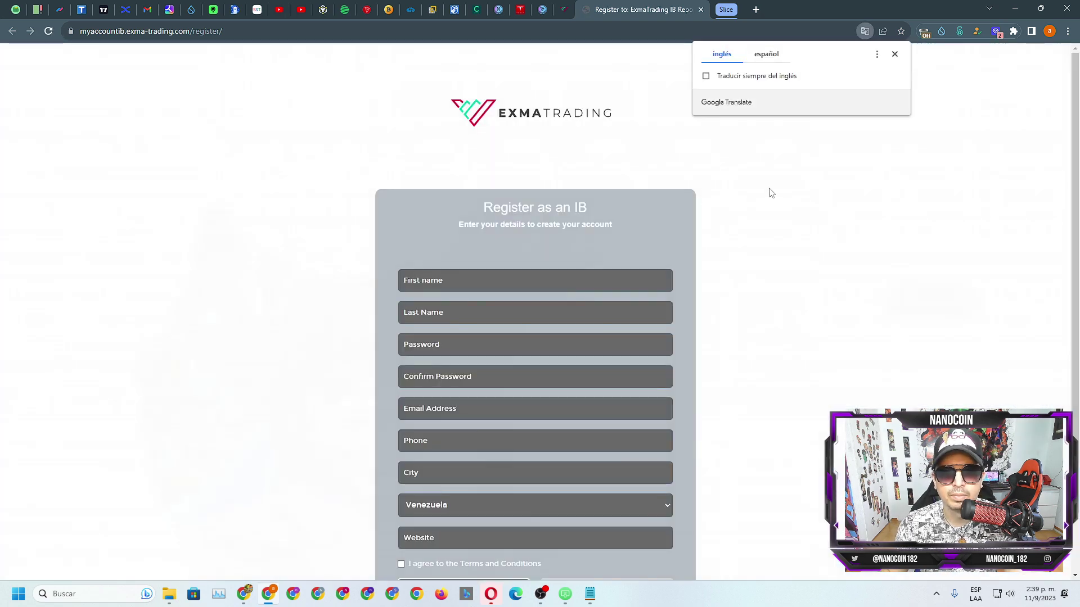
{"action": "scroll", "coordinate": [771, 194], "scroll_direction": "down", "scroll_amount": 1}
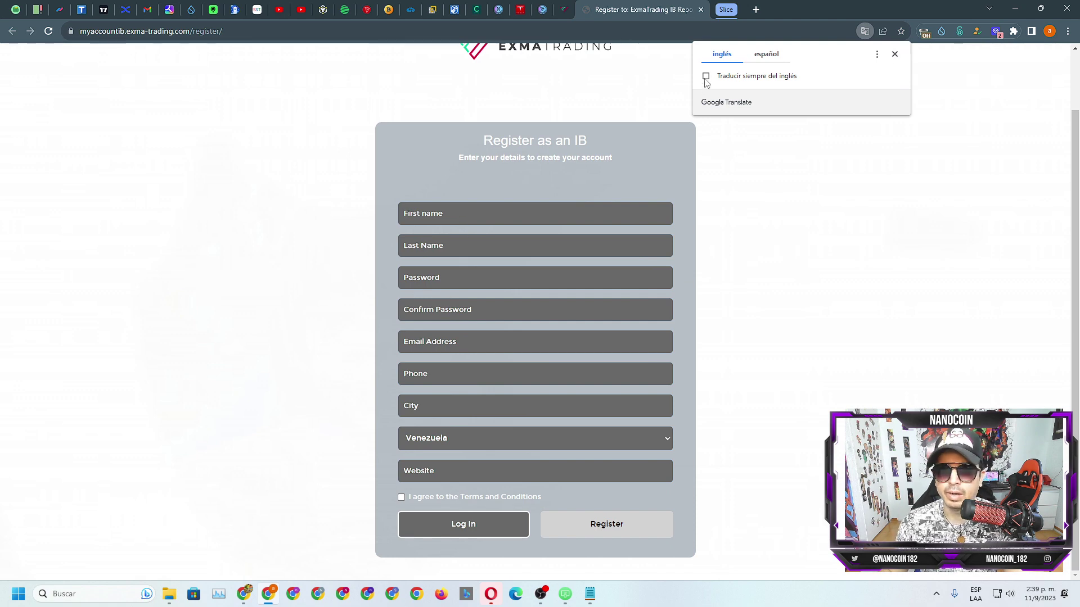
{"action": "left_click", "coordinate": [563, 10]}
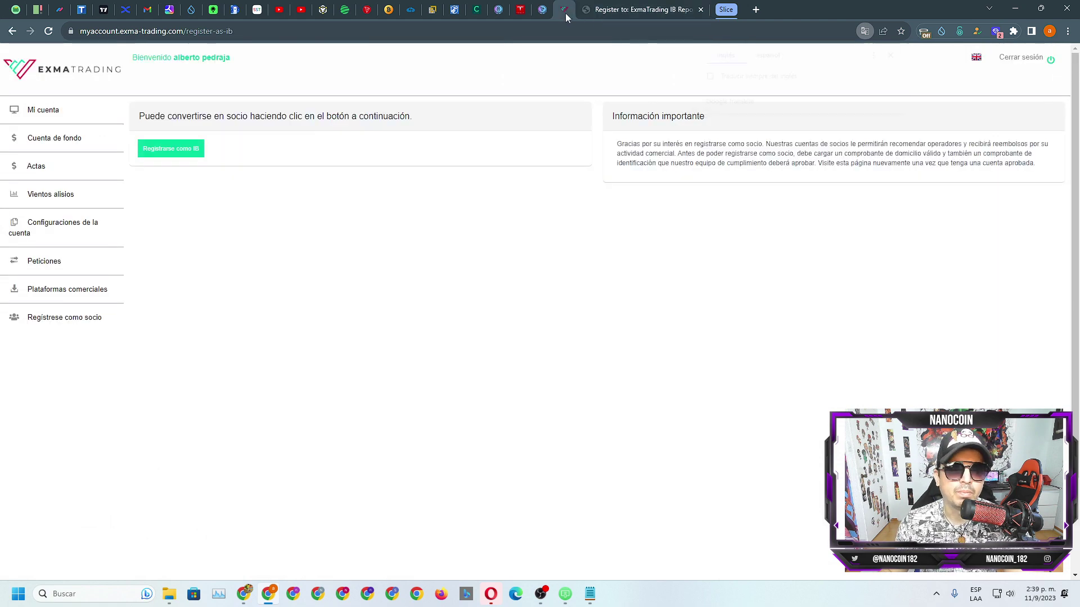
{"action": "left_click", "coordinate": [56, 315]}
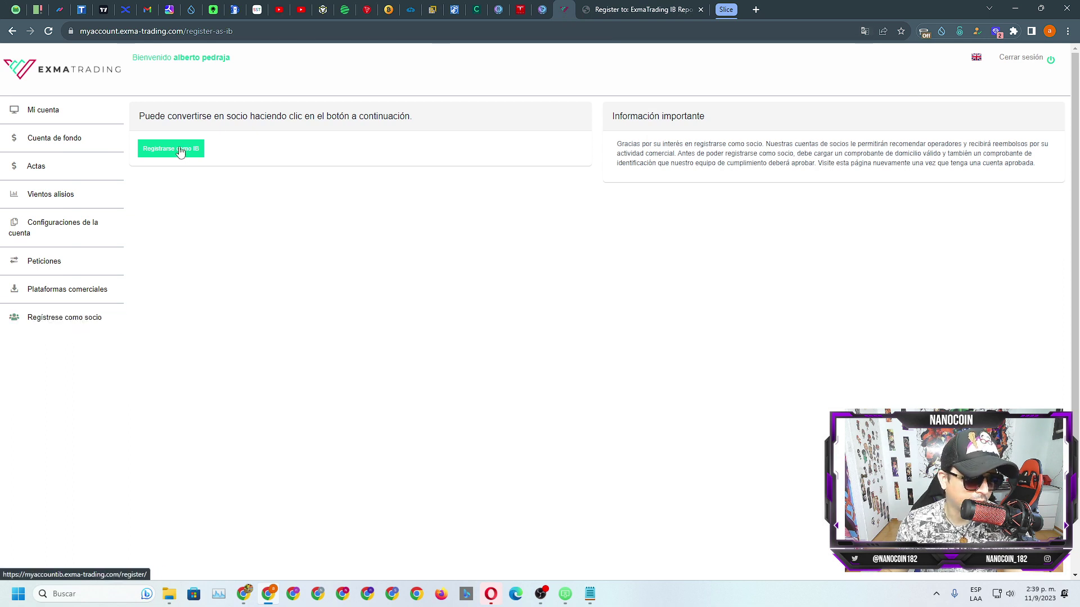
{"action": "left_click", "coordinate": [174, 151]}
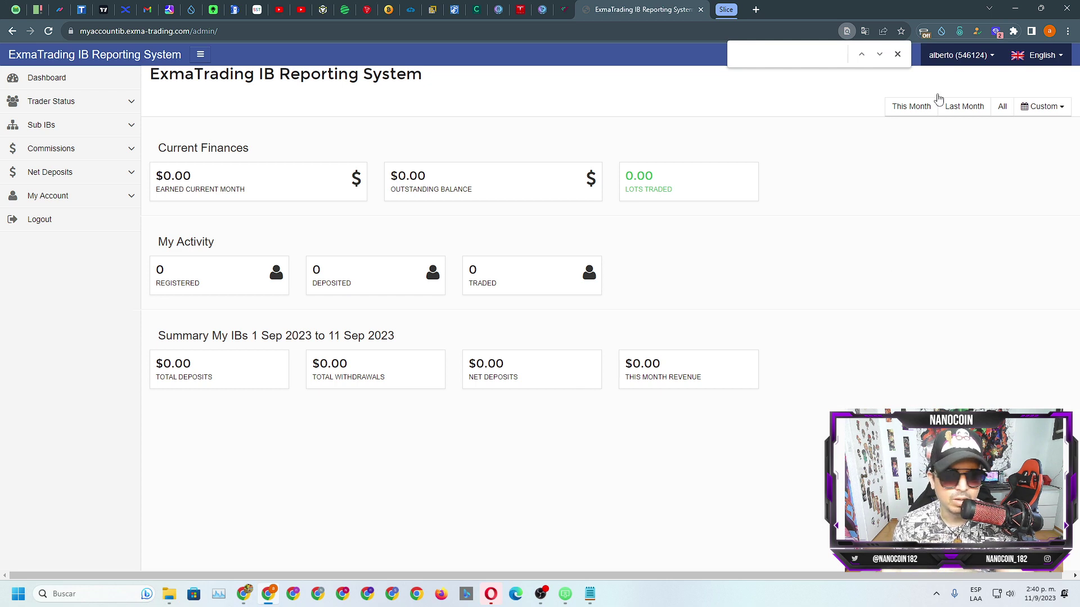
Step: Close the find bar, pin the IB reporting tab, and open My Account > My Links
{"action": "left_click", "coordinate": [897, 54]}
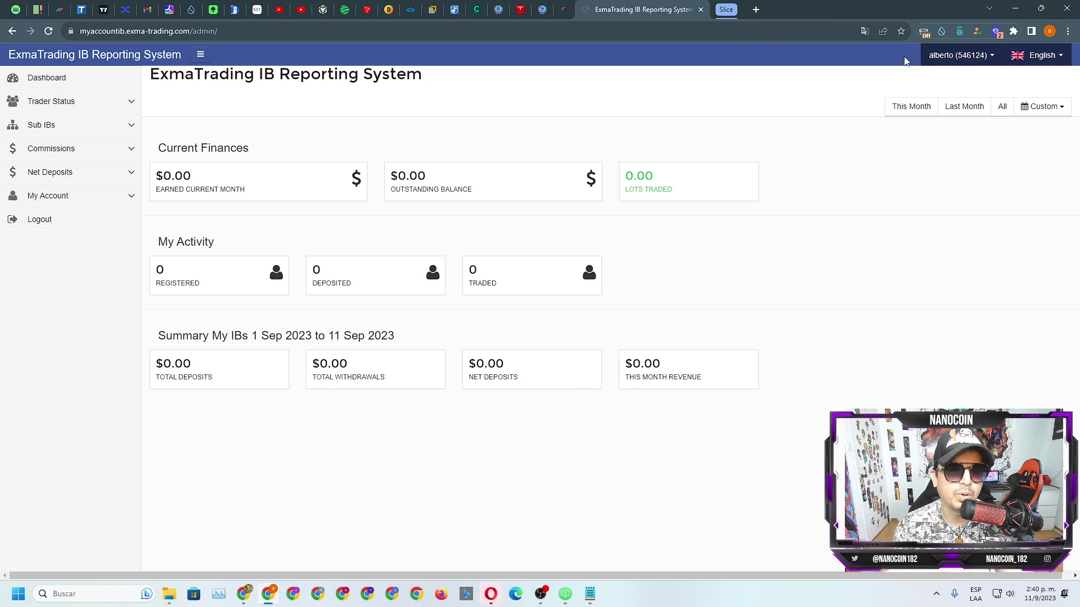
{"action": "right_click", "coordinate": [671, 7]}
{"action": "left_click", "coordinate": [660, 105]}
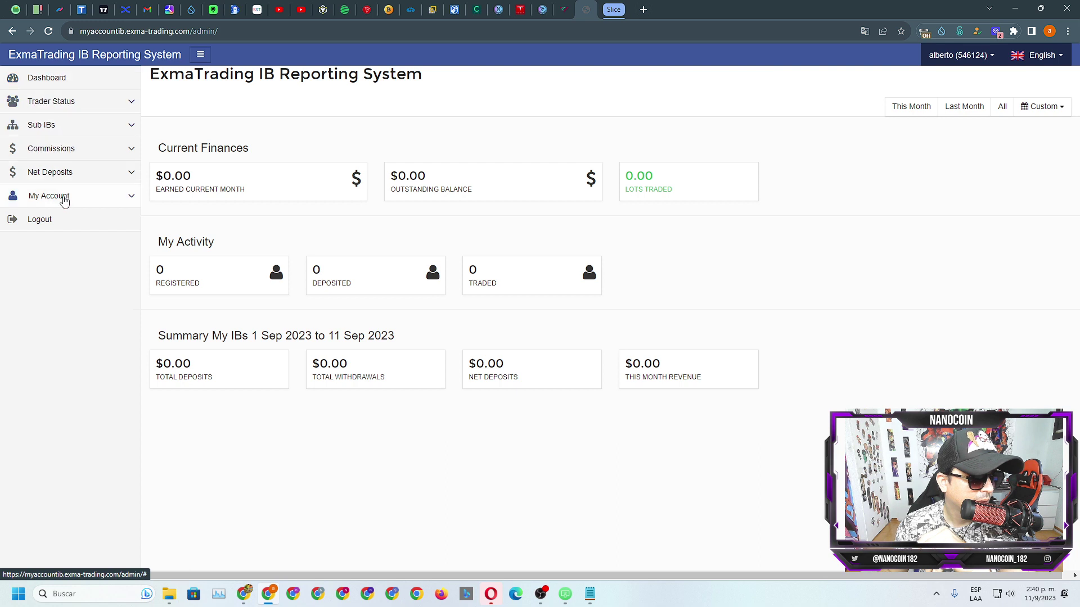
{"action": "left_click", "coordinate": [107, 198]}
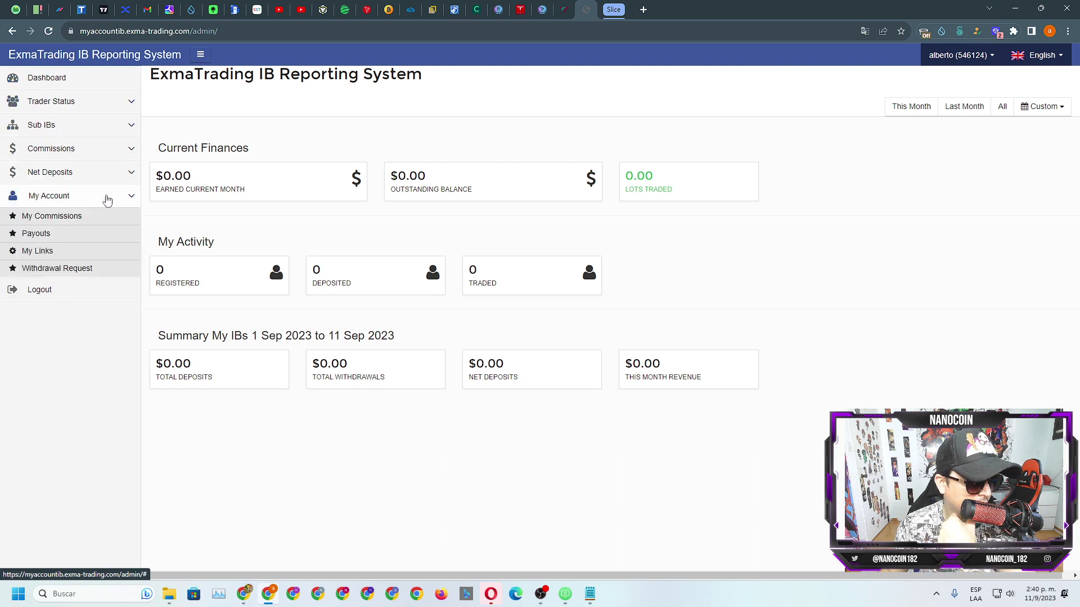
{"action": "left_click", "coordinate": [34, 252]}
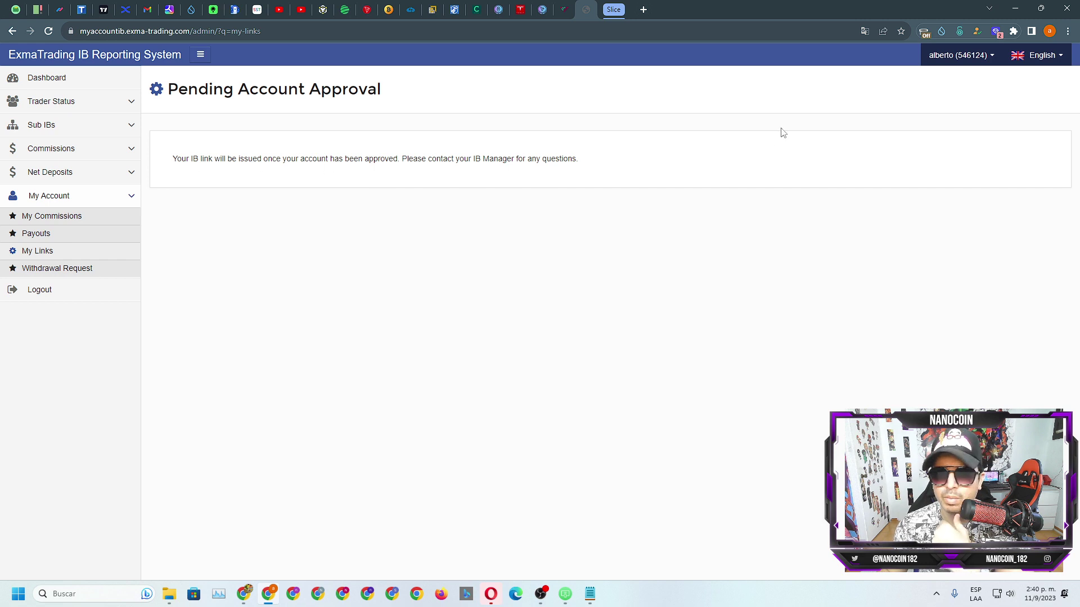
Step: Translate the portal into Spanish and browse the Sub IB and Estado del comerciante sections
{"action": "right_click", "coordinate": [782, 209]}
{"action": "left_click", "coordinate": [823, 339]}
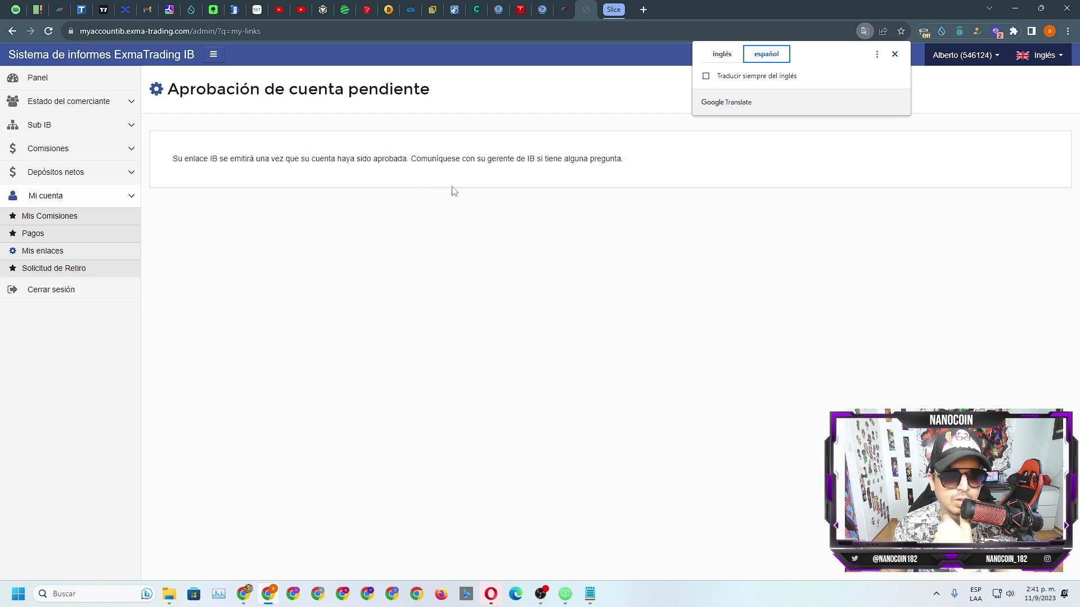
{"action": "left_click", "coordinate": [627, 219]}
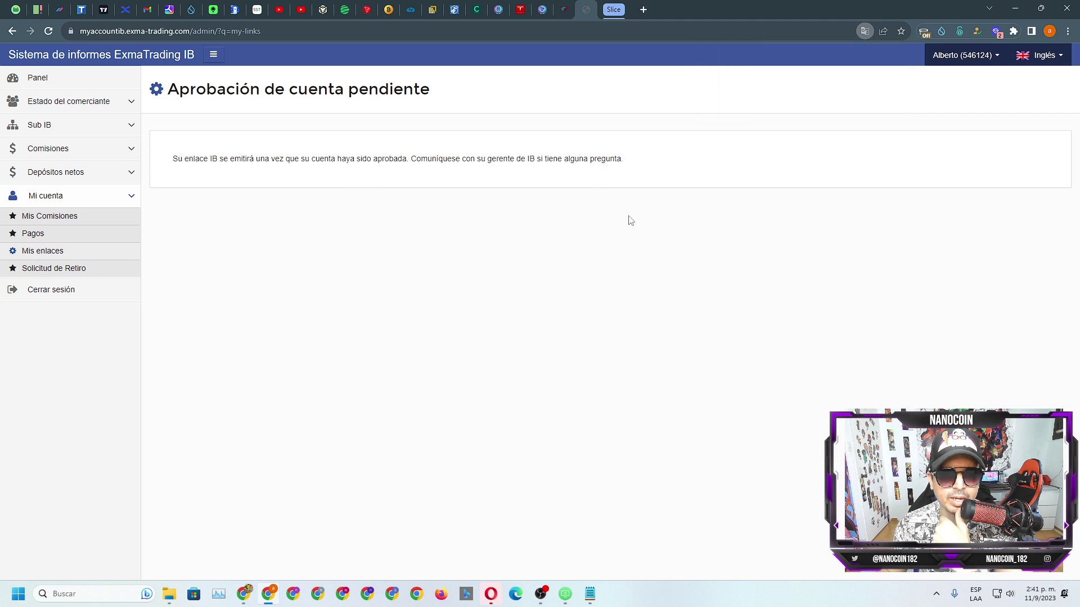
{"action": "left_click", "coordinate": [131, 198]}
{"action": "left_click", "coordinate": [129, 125]}
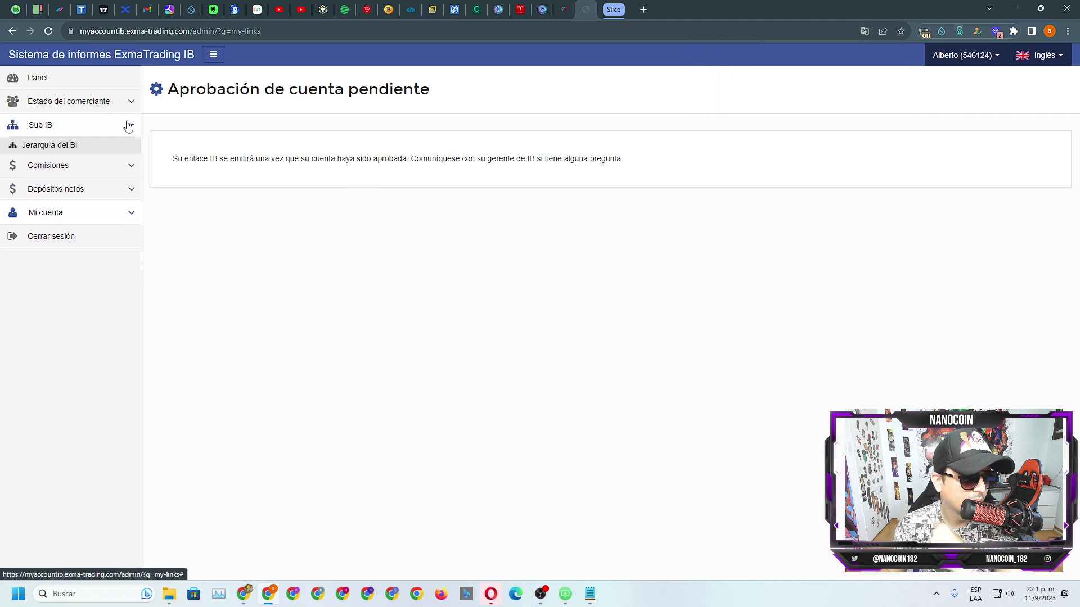
{"action": "left_click", "coordinate": [130, 102]}
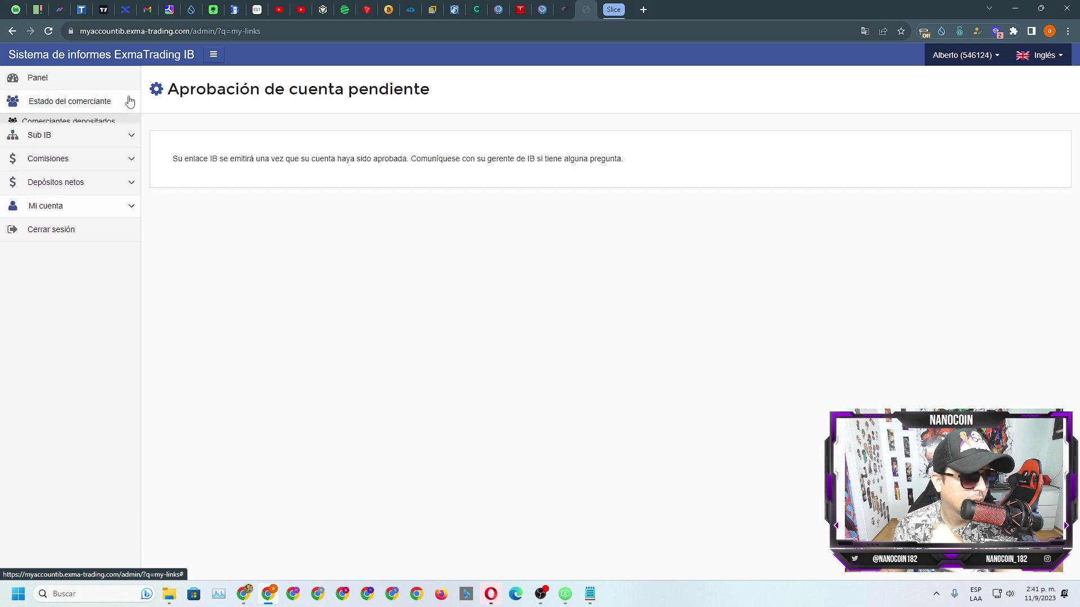
{"action": "left_click", "coordinate": [130, 101]}
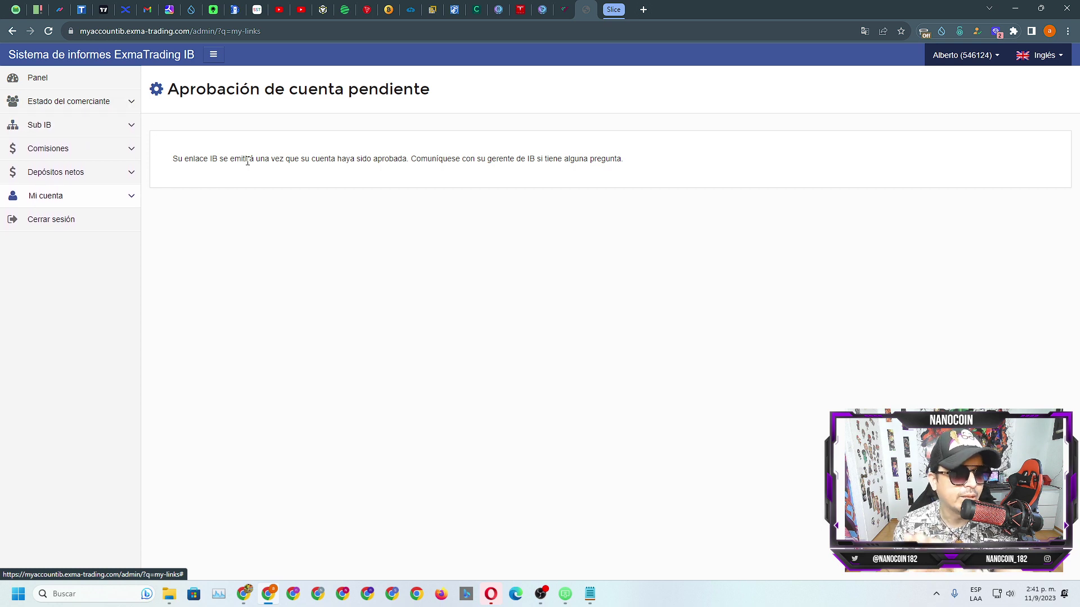
{"action": "left_click", "coordinate": [63, 79]}
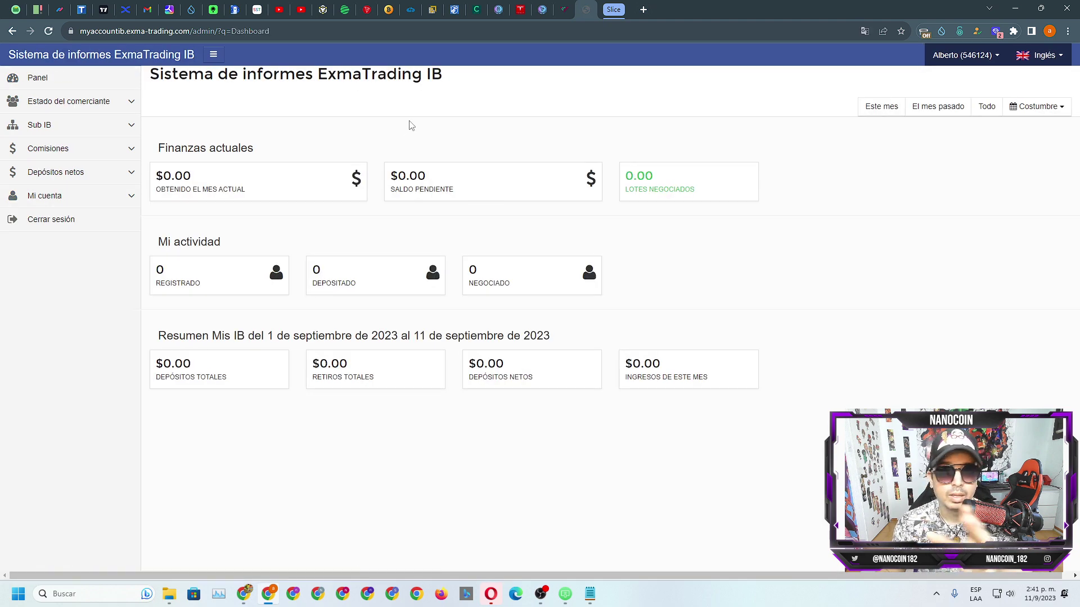
Step: Review the Mi cuenta overview's $0.00 balance and margin card figures, then return to the IB dashboard
{"action": "left_click", "coordinate": [557, 8]}
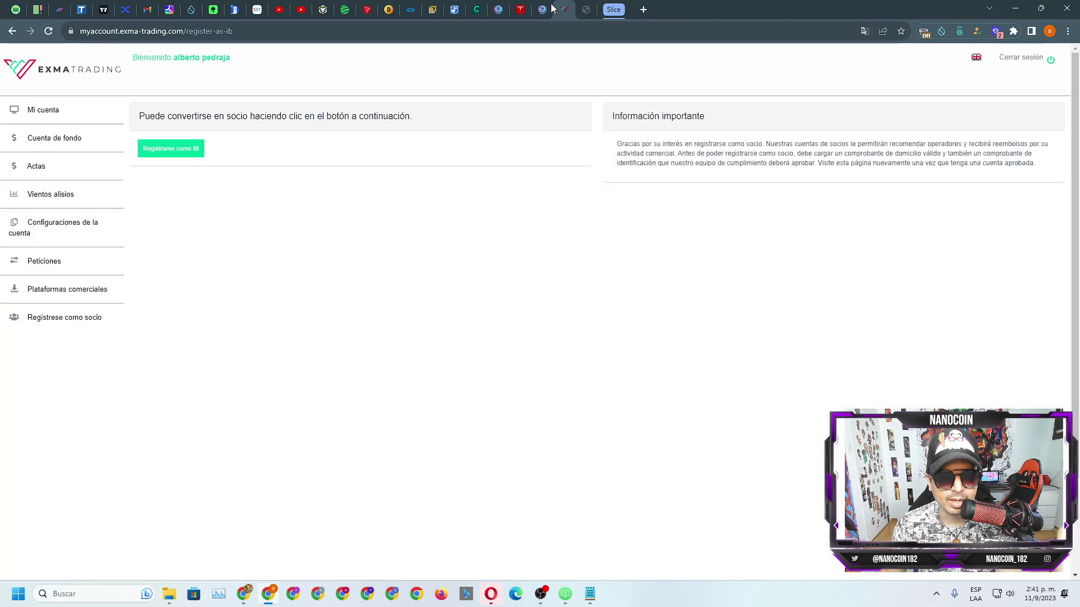
{"action": "left_click", "coordinate": [45, 110]}
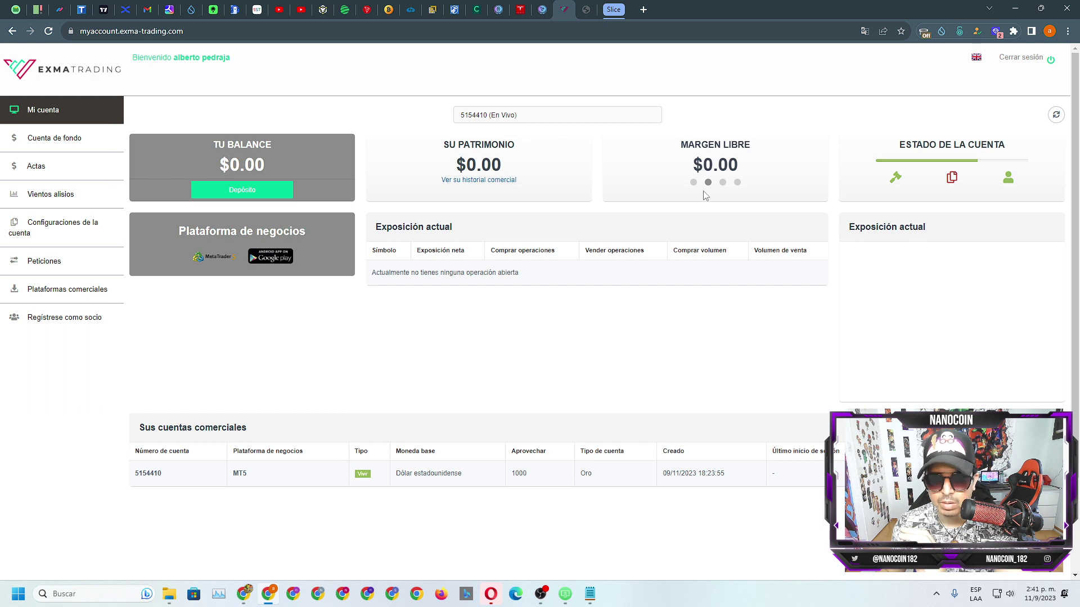
{"action": "left_click", "coordinate": [693, 182]}
{"action": "left_click", "coordinate": [737, 183]}
{"action": "left_click", "coordinate": [694, 183]}
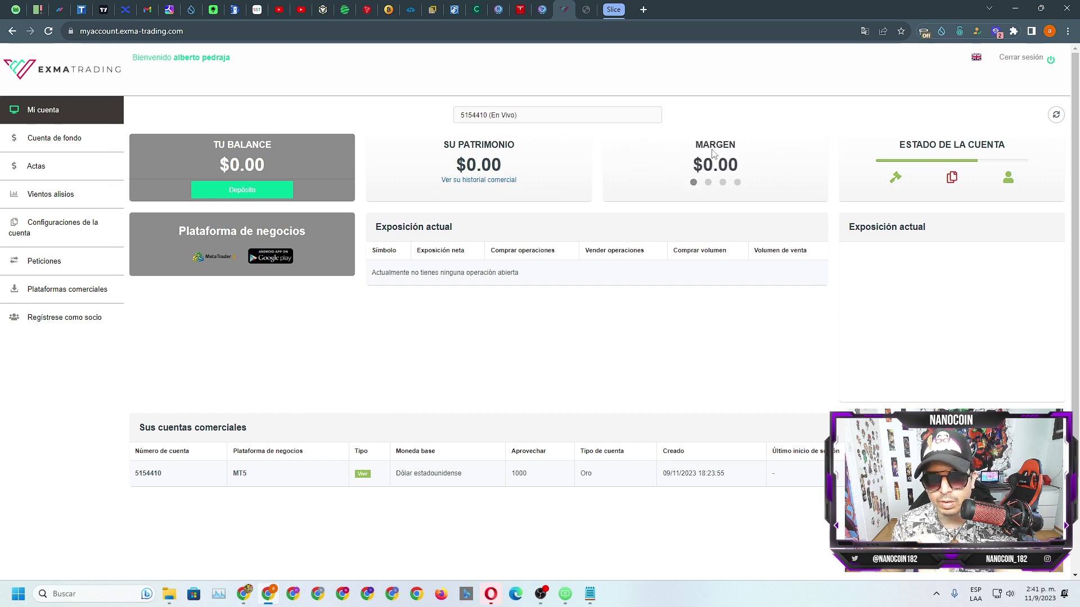
{"action": "left_click", "coordinate": [56, 145]}
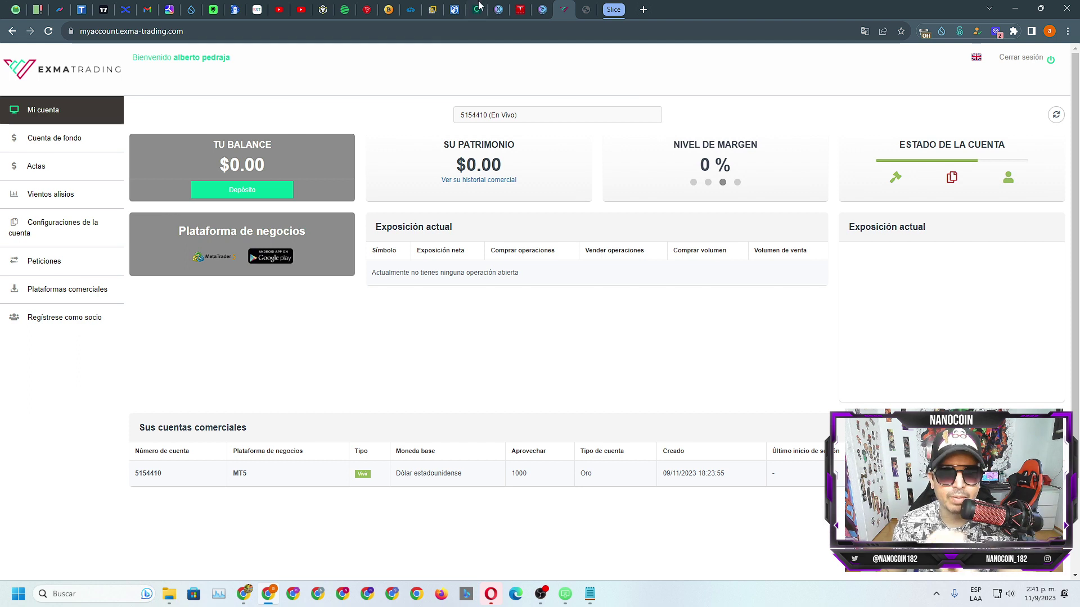
{"action": "left_click", "coordinate": [586, 11]}
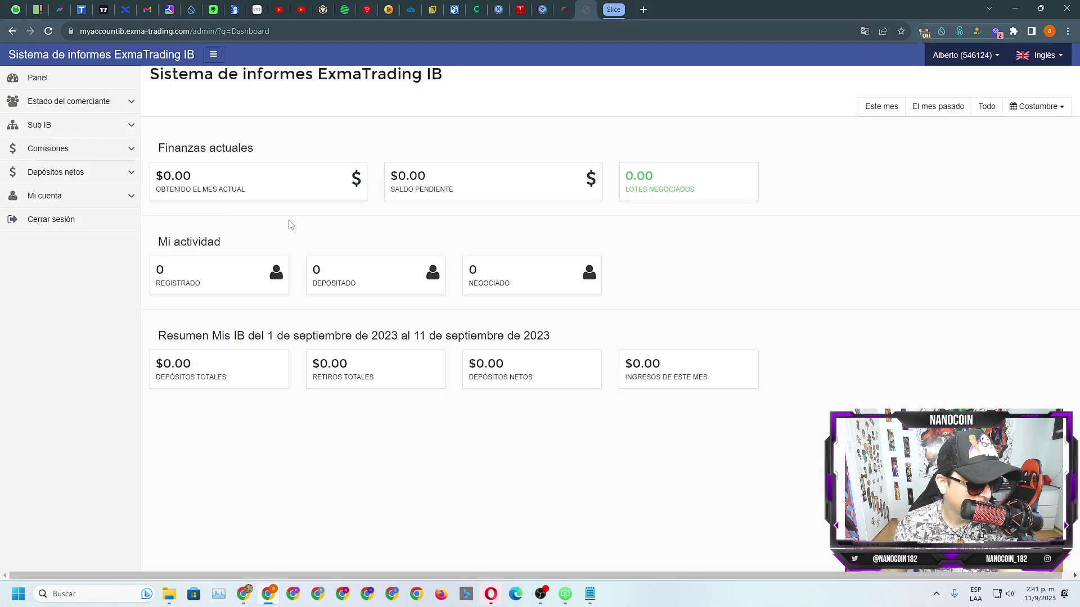
{"action": "left_click", "coordinate": [116, 151]}
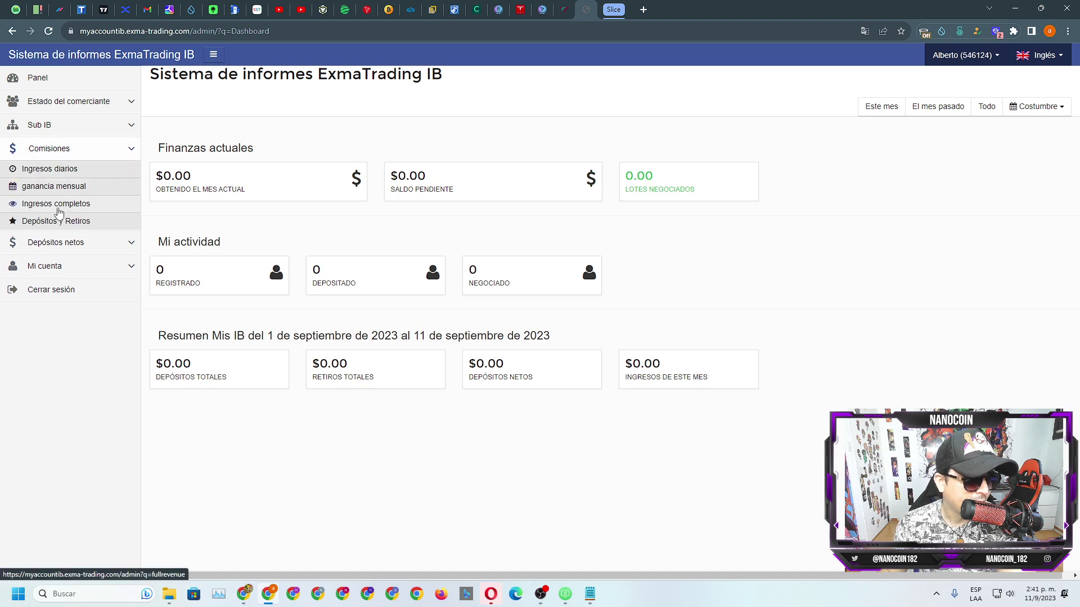
{"action": "left_click", "coordinate": [52, 222]}
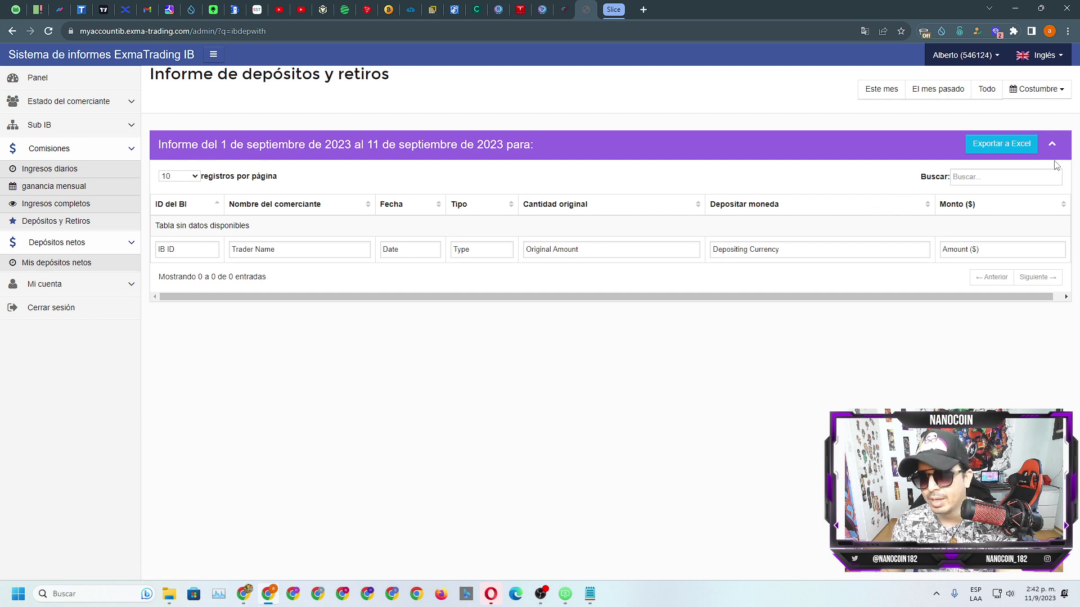
{"action": "left_click", "coordinate": [53, 79]}
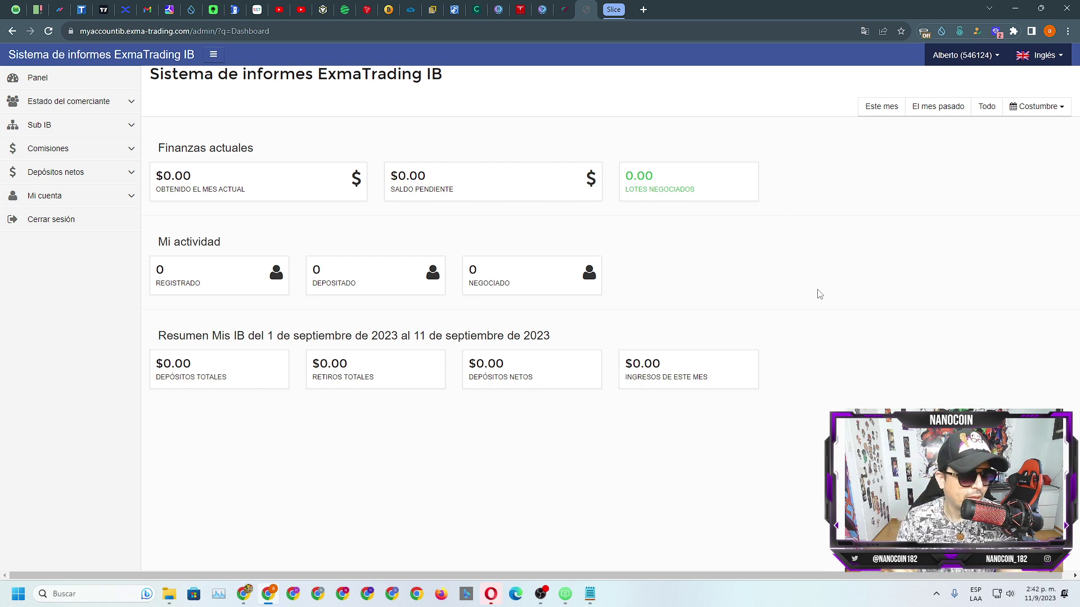
{"action": "left_click", "coordinate": [563, 9]}
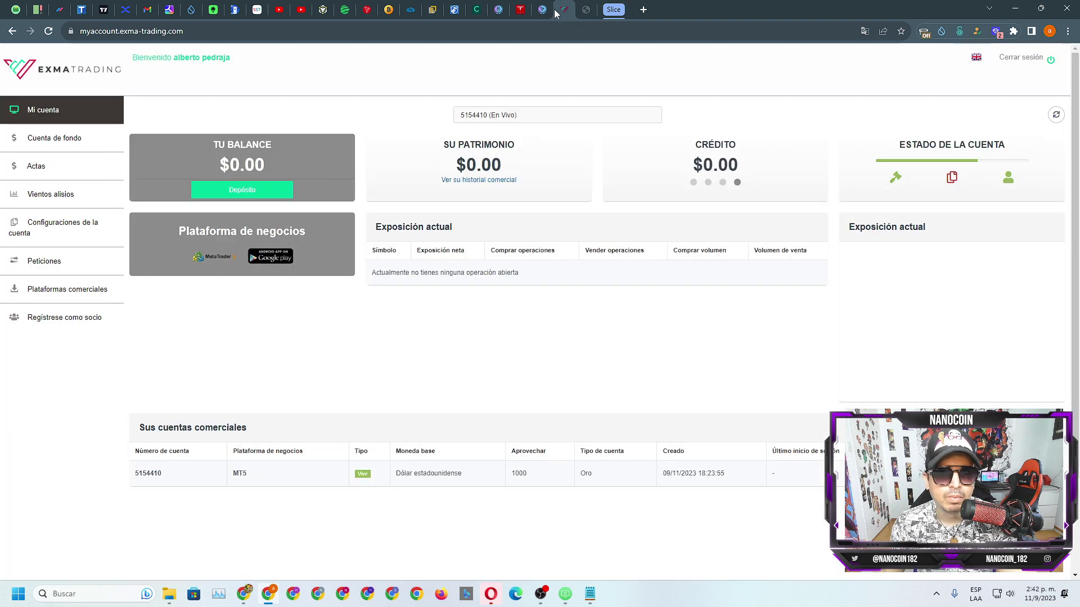
{"action": "left_click", "coordinate": [586, 10]}
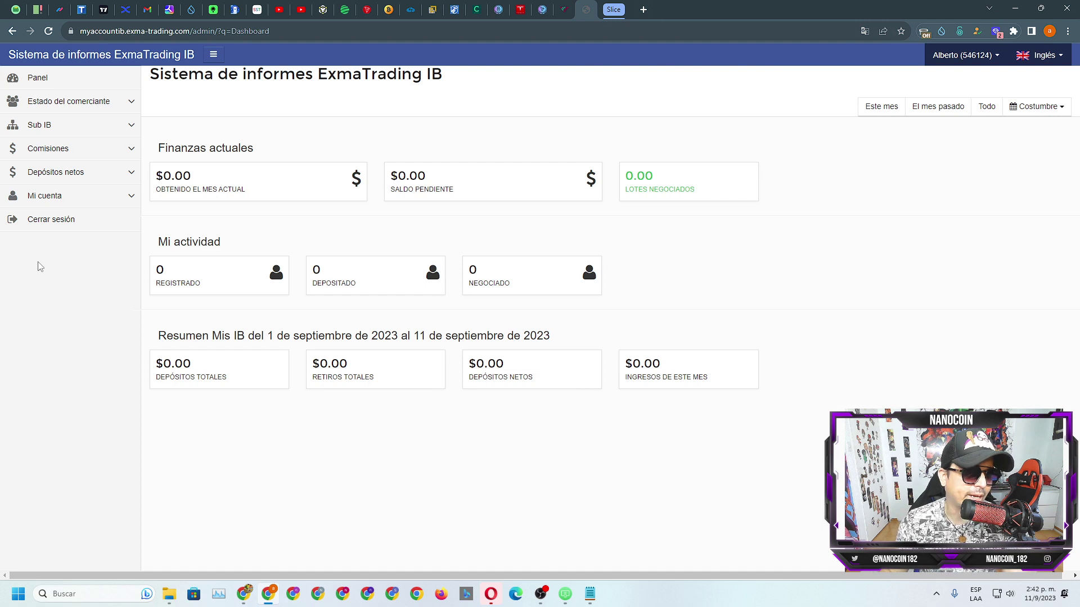
{"action": "left_click", "coordinate": [100, 197]}
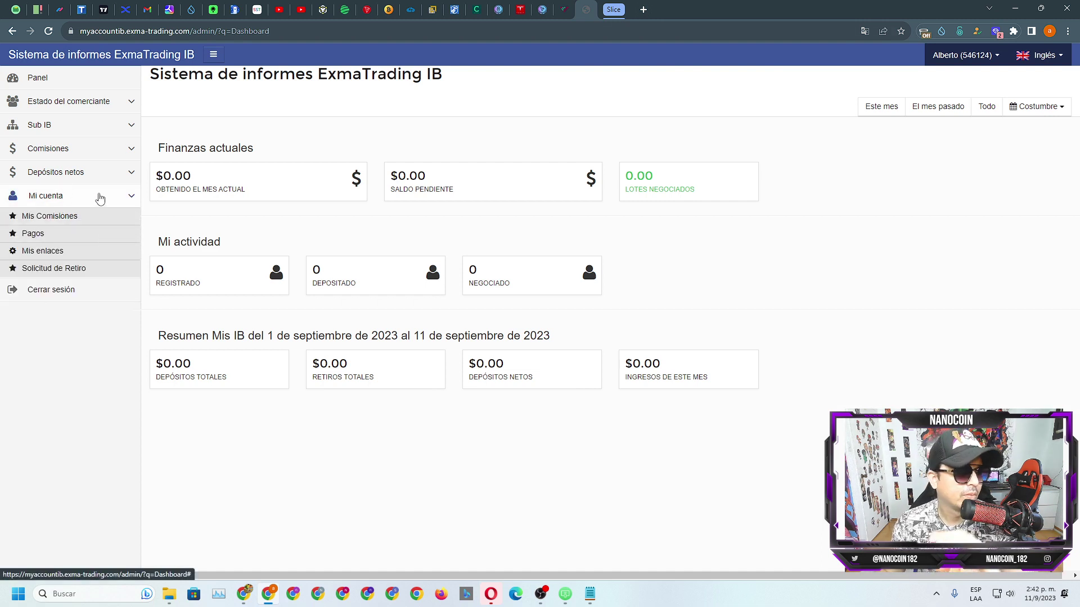
{"action": "left_click", "coordinate": [100, 197]}
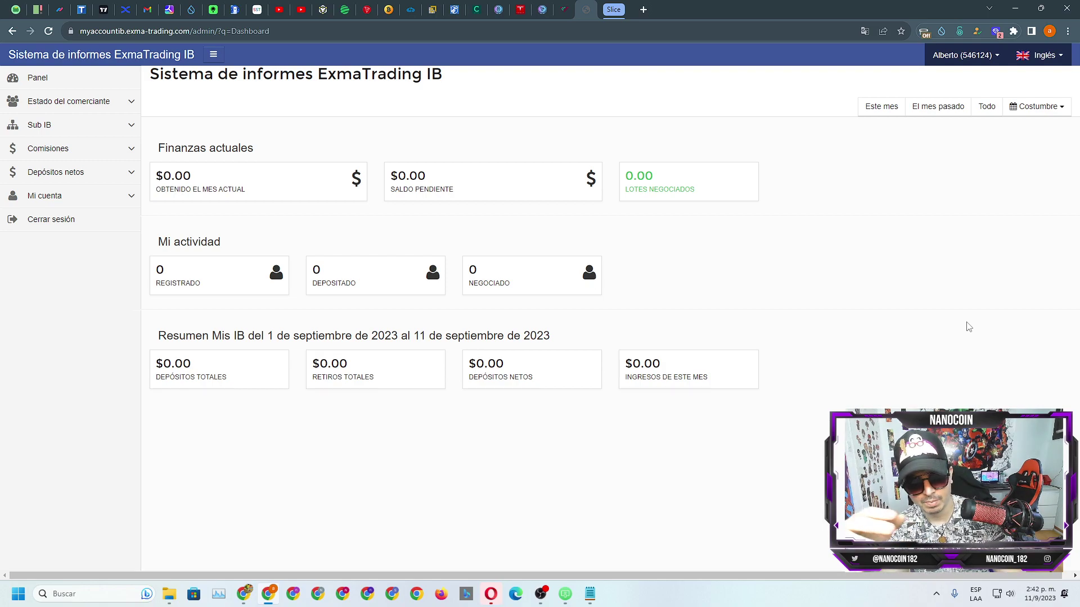
{"action": "key", "text": "ctrl+l"}
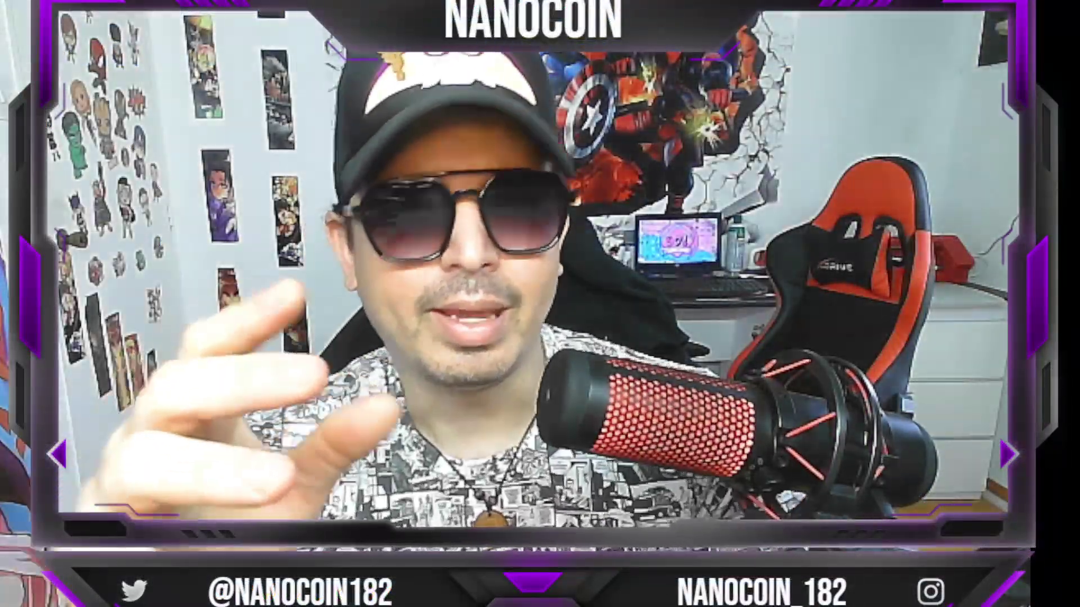